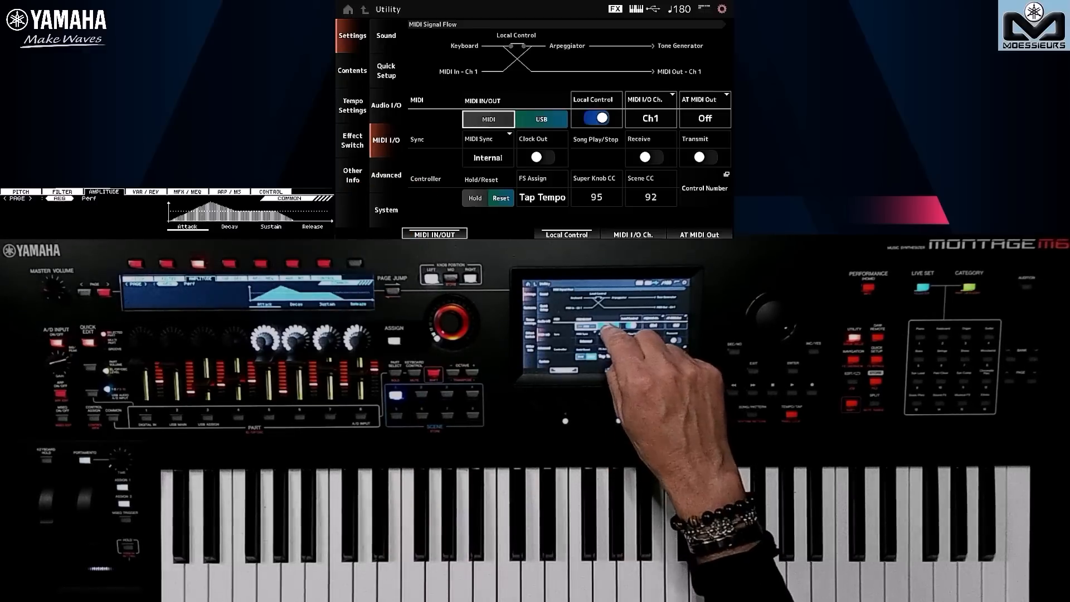
Set MIDI IN/OUT to USB in the synthesizer's MIDI I/O utility settings
{"action": "left_click", "coordinate": [541, 119]}
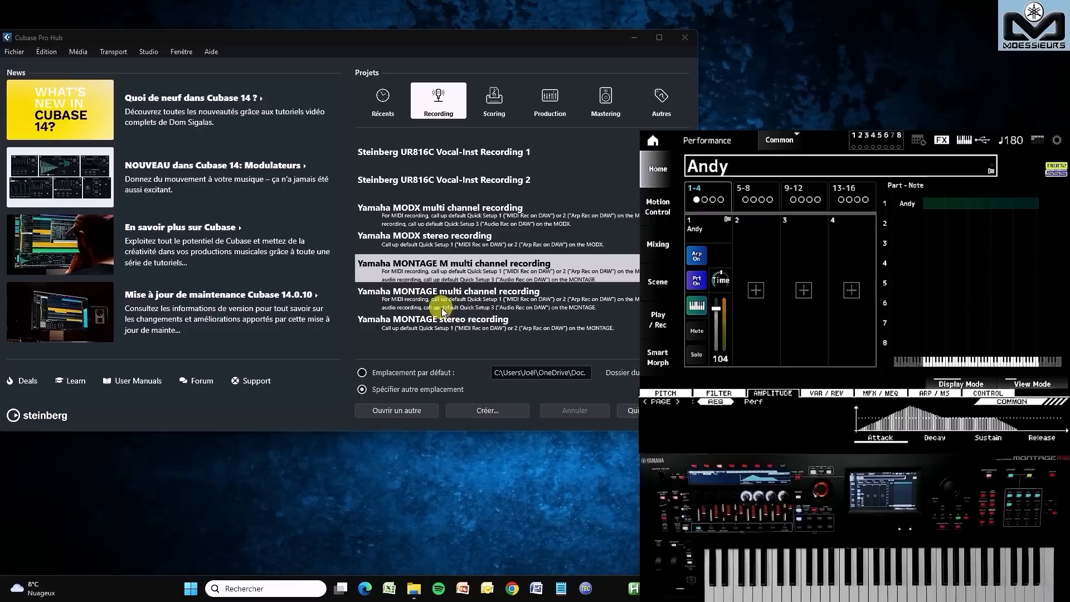
{"action": "left_click", "coordinate": [438, 213]}
{"action": "left_click", "coordinate": [431, 235]}
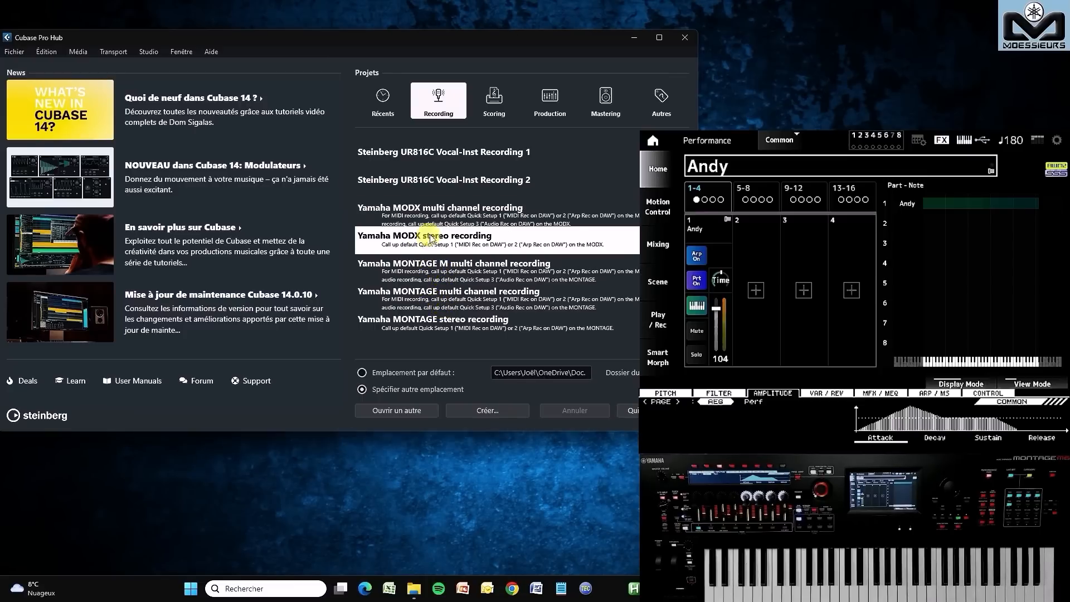
{"action": "left_click", "coordinate": [417, 270]}
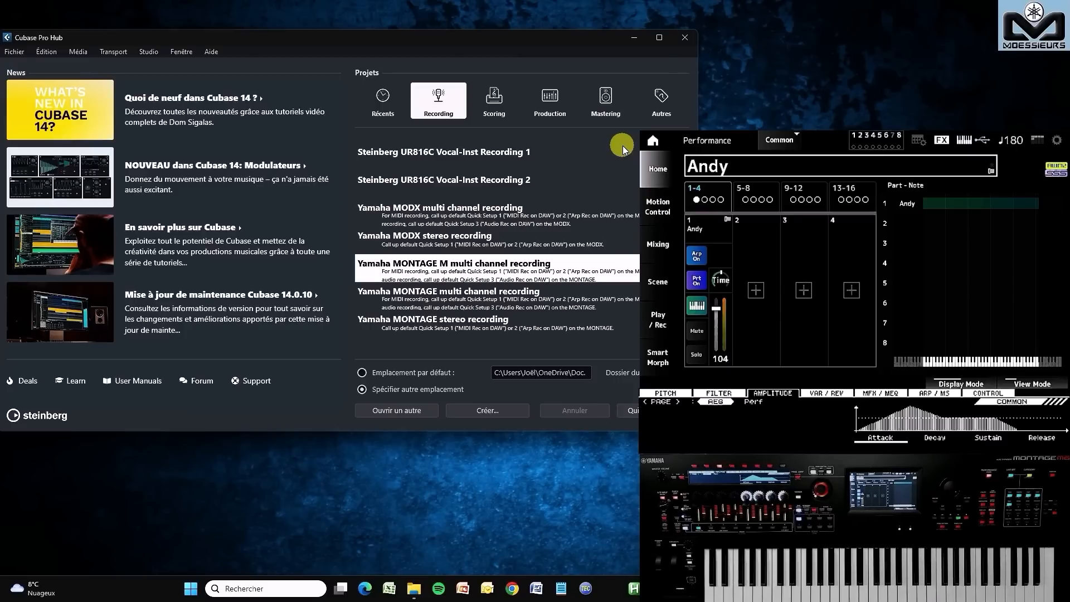
Create a new project from the Empty template, using the After work sequences folder as its project folder
{"action": "left_click", "coordinate": [668, 106]}
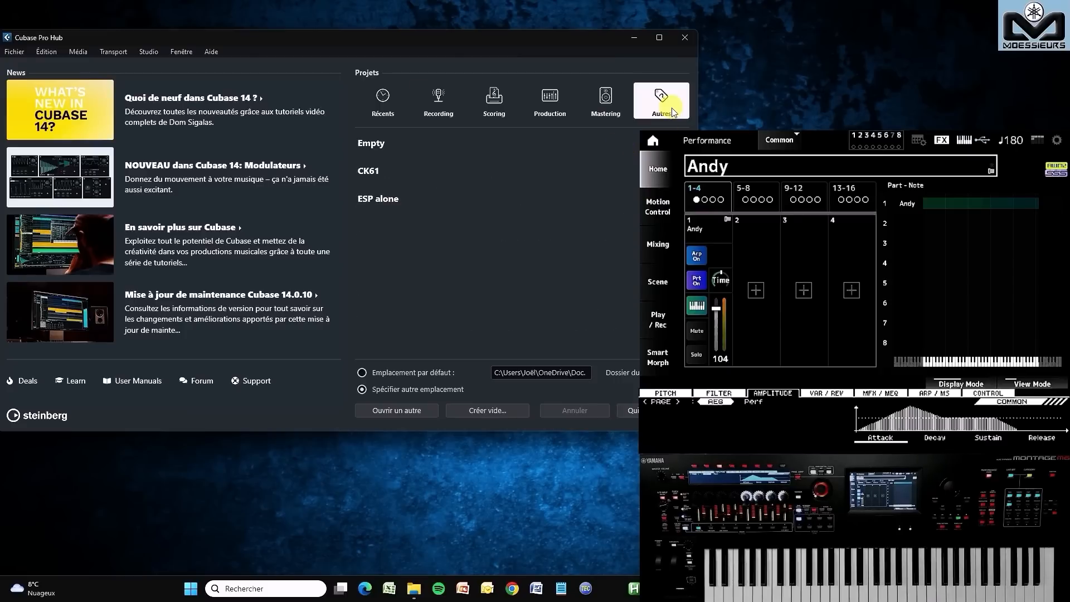
{"action": "left_click", "coordinate": [370, 146]}
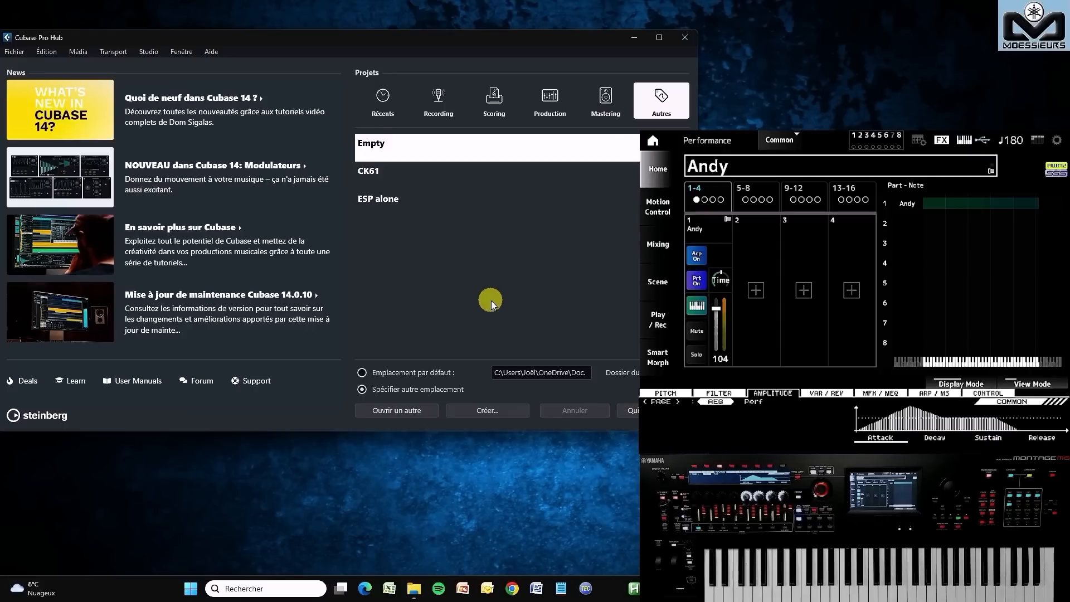
{"action": "left_click", "coordinate": [486, 410]}
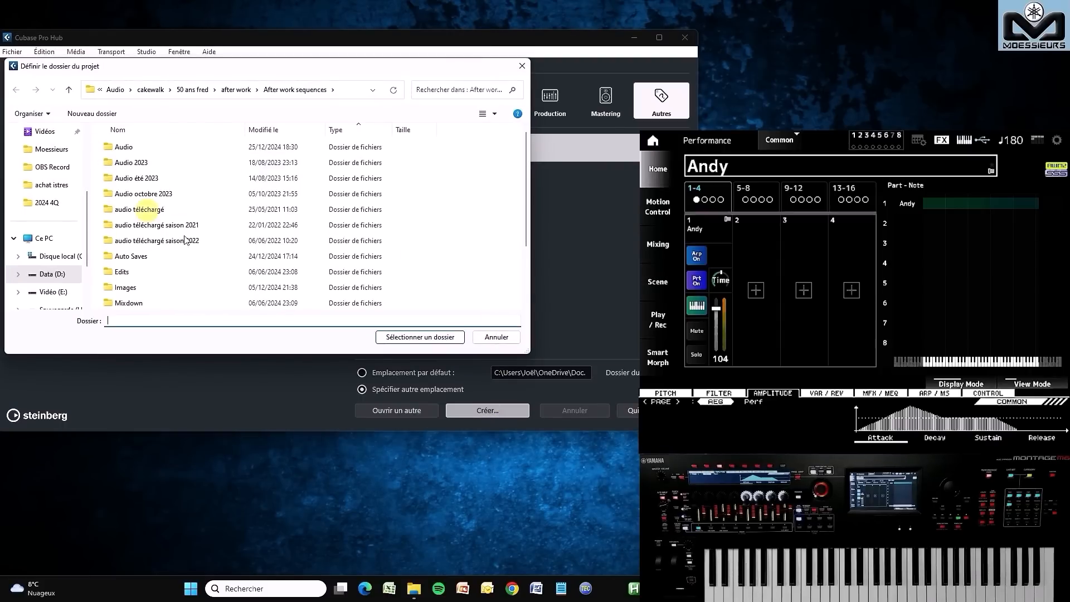
{"action": "left_click", "coordinate": [419, 337]}
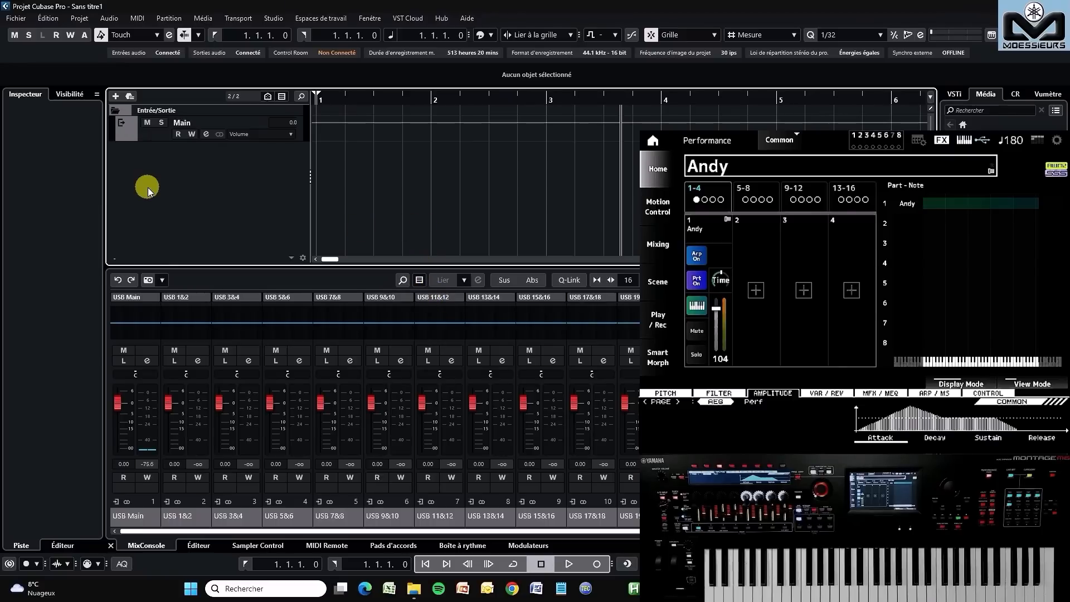
Look through the row of USB input channels in the MixConsole, returning to USB Main
{"action": "left_click", "coordinate": [590, 532]}
{"action": "left_click_drag", "start_coordinate": [590, 532], "coordinate": [716, 532]}
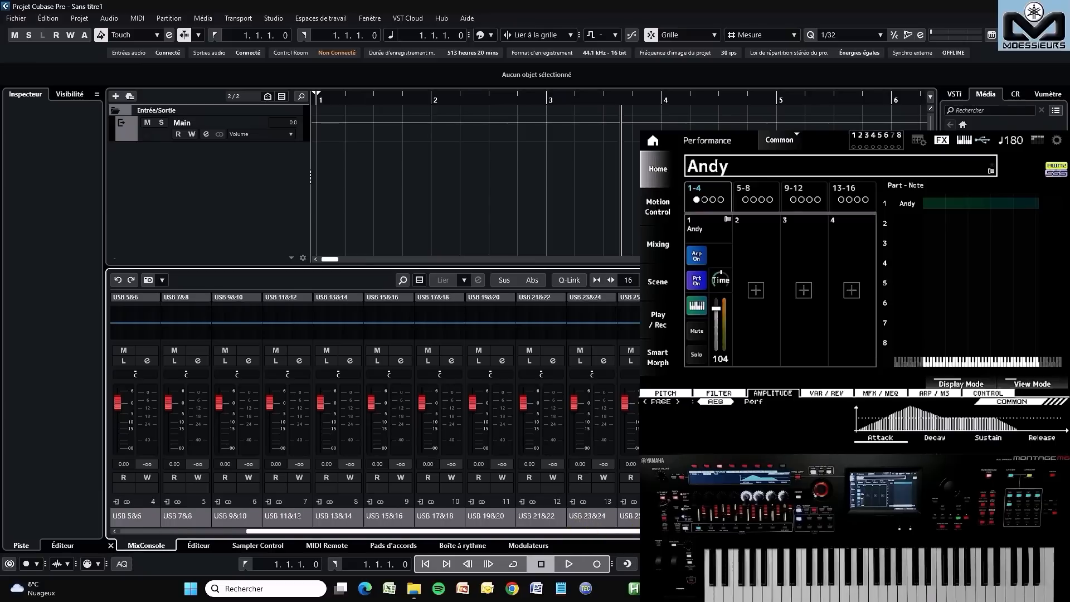
{"action": "left_click_drag", "start_coordinate": [517, 530], "coordinate": [343, 531]}
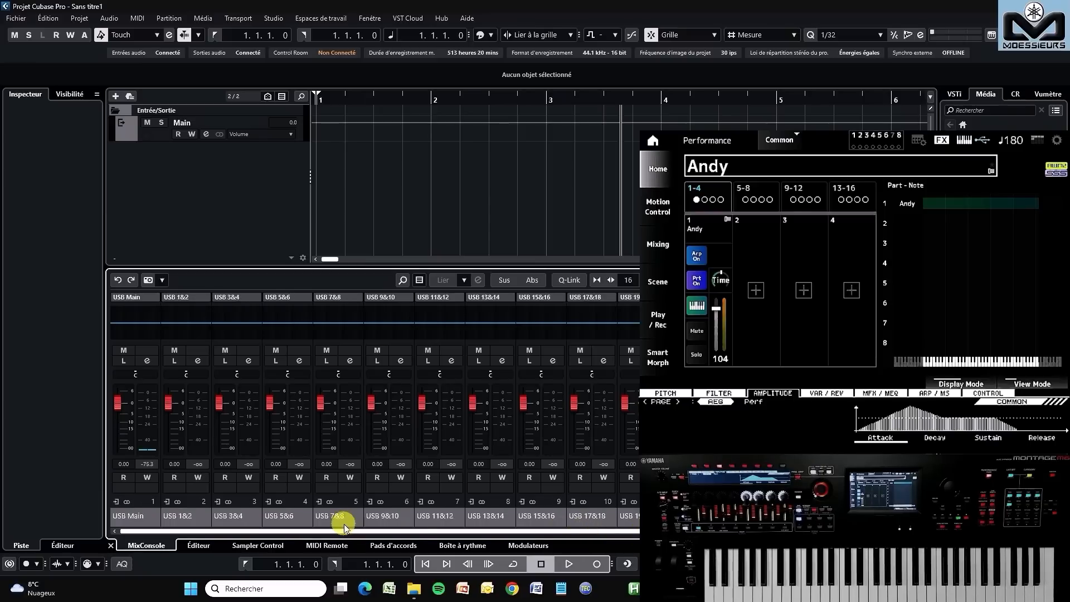
Open the studio setup and review the MIDI port configuration and the ASIO driver choices of the audio system
{"action": "left_click", "coordinate": [275, 19]}
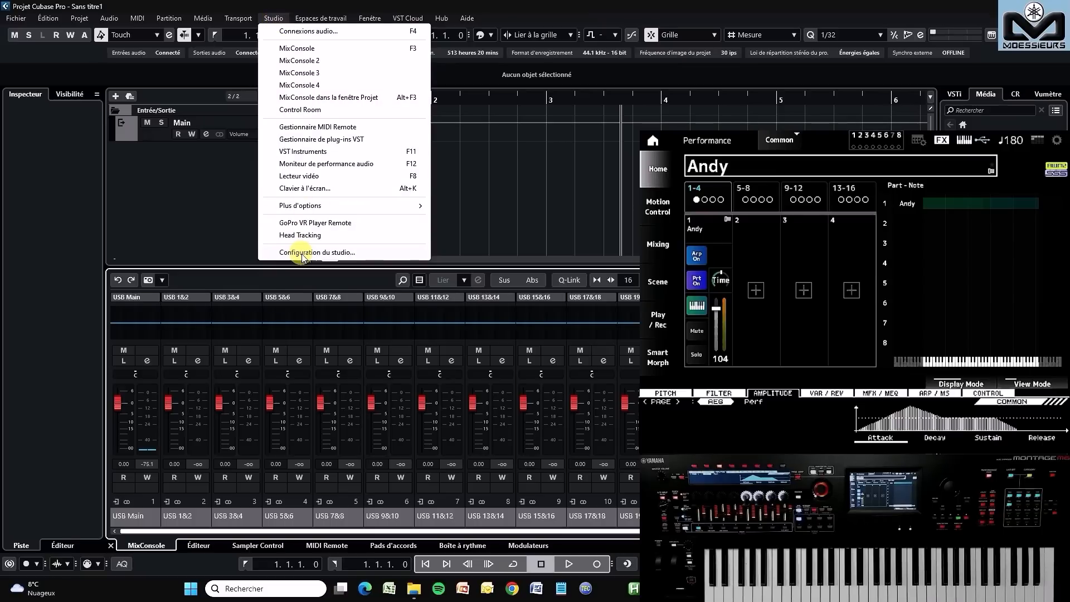
{"action": "left_click", "coordinate": [376, 253]}
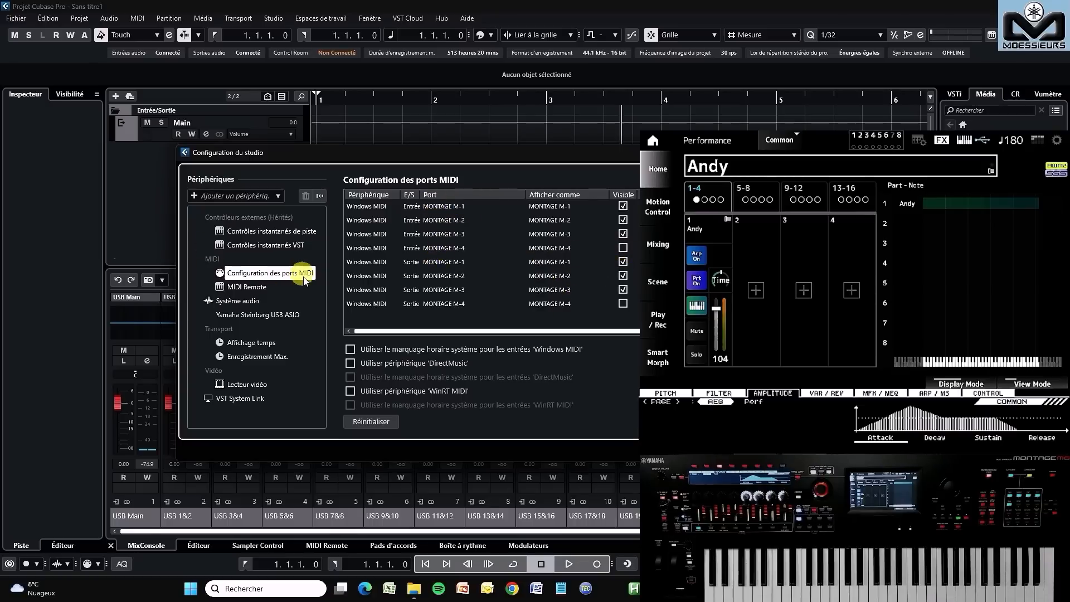
{"action": "left_click", "coordinate": [237, 301]}
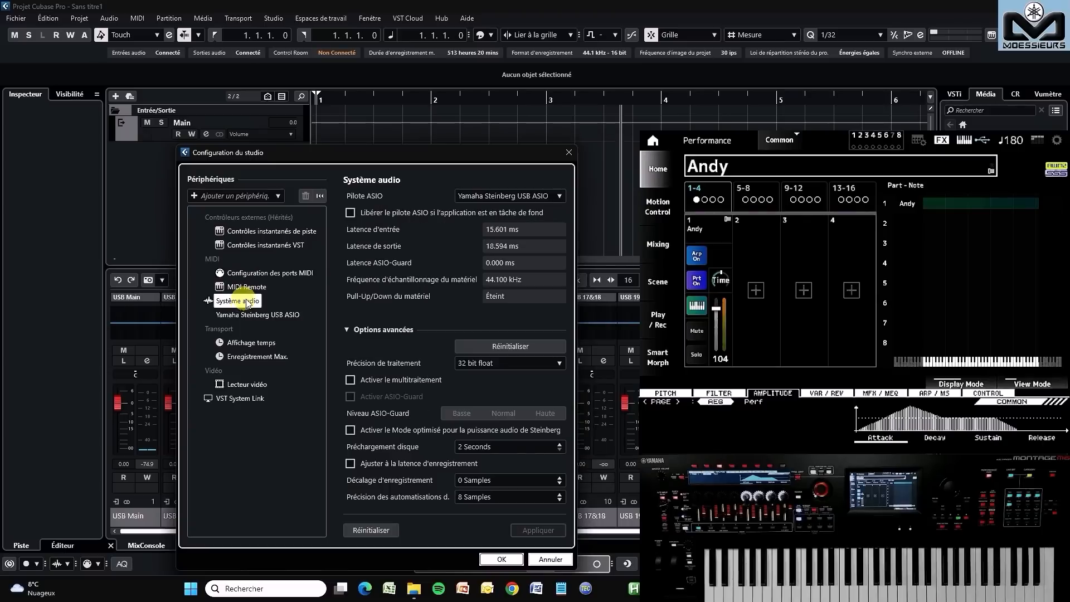
{"action": "left_click", "coordinate": [497, 196]}
{"action": "left_click", "coordinate": [504, 184]}
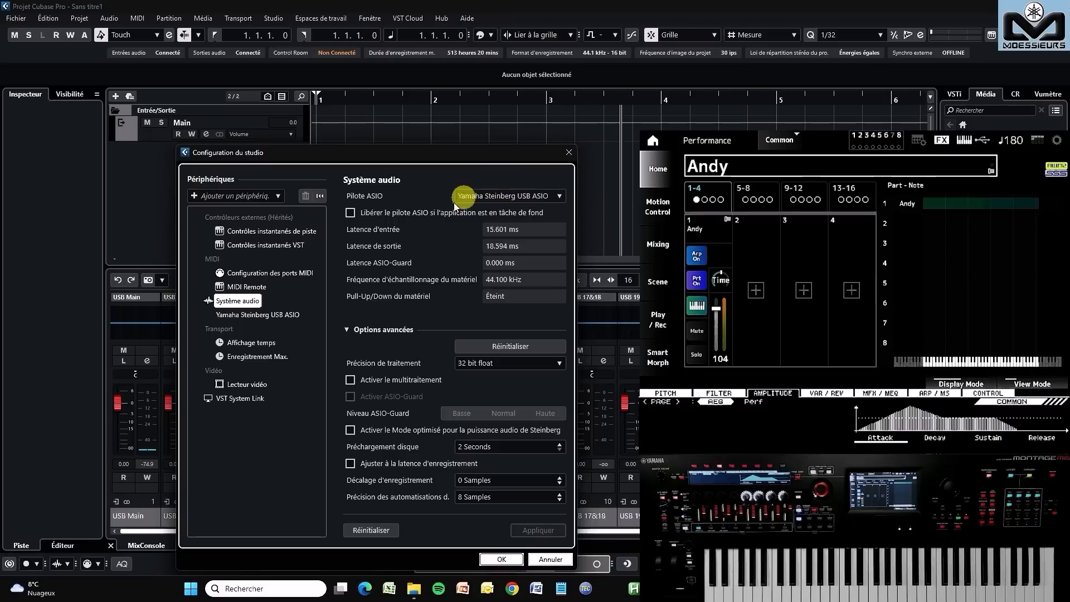
Check the MONTAGE M device, mode and buffer size in the Yamaha Steinberg USB ASIO driver's control panel
{"action": "left_click", "coordinate": [279, 314]}
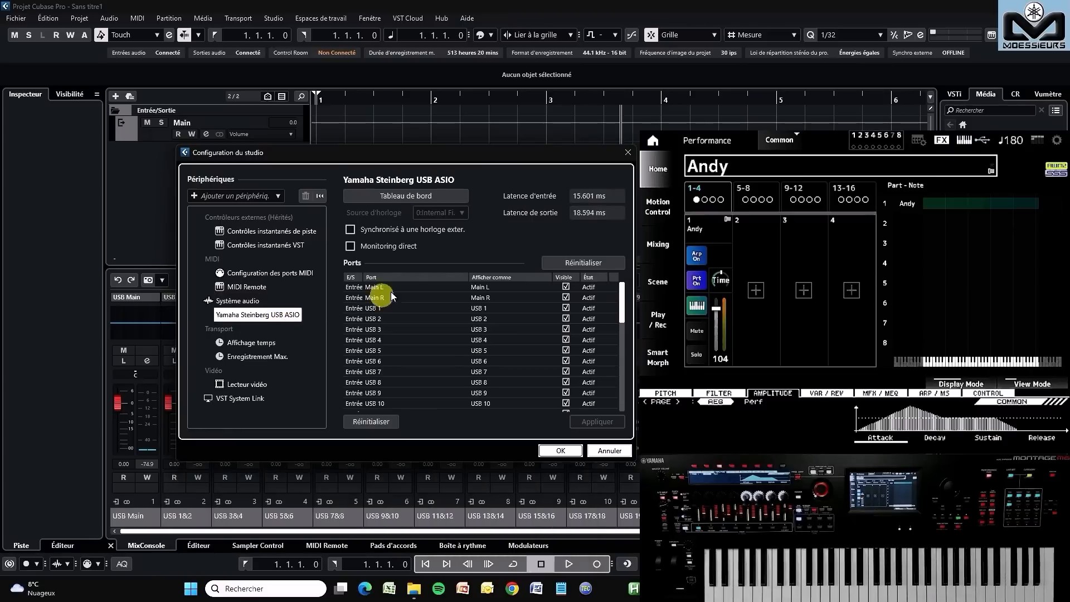
{"action": "left_click", "coordinate": [423, 197]}
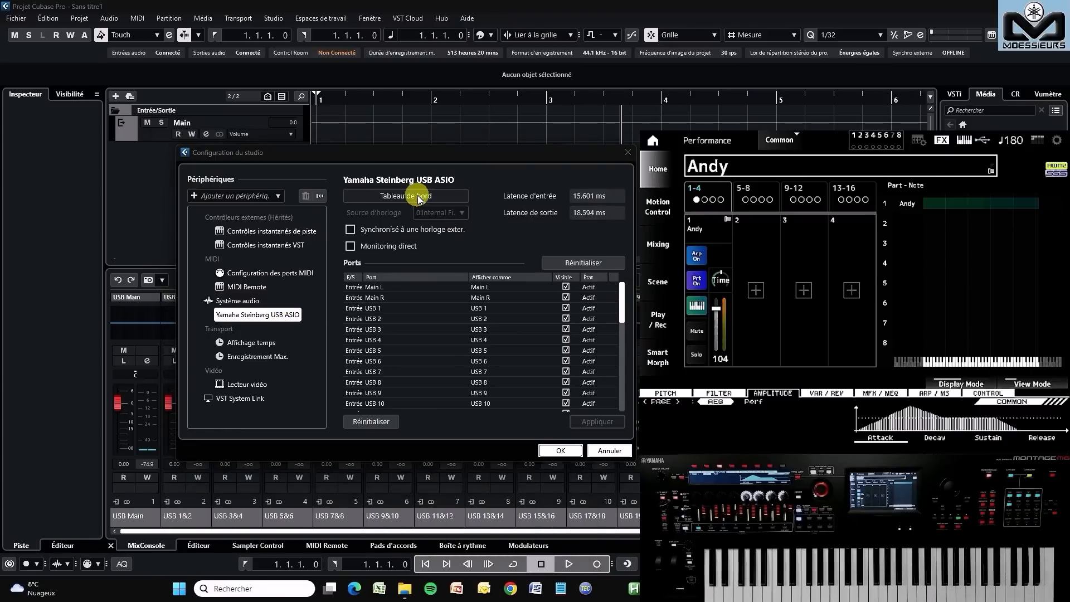
{"action": "left_click_drag", "start_coordinate": [228, 247], "coordinate": [456, 205]}
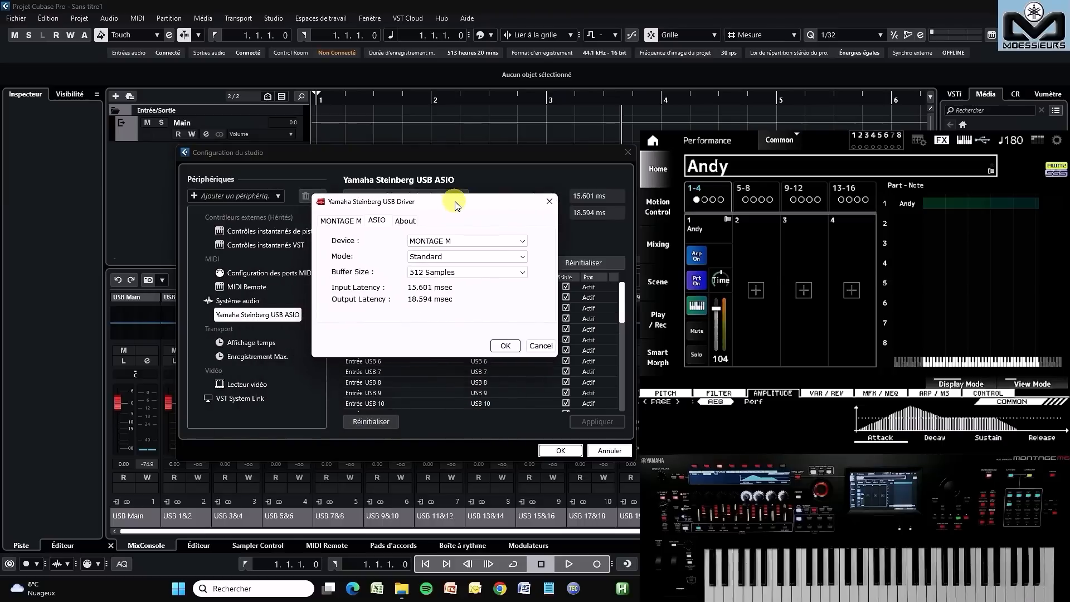
{"action": "left_click", "coordinate": [504, 346]}
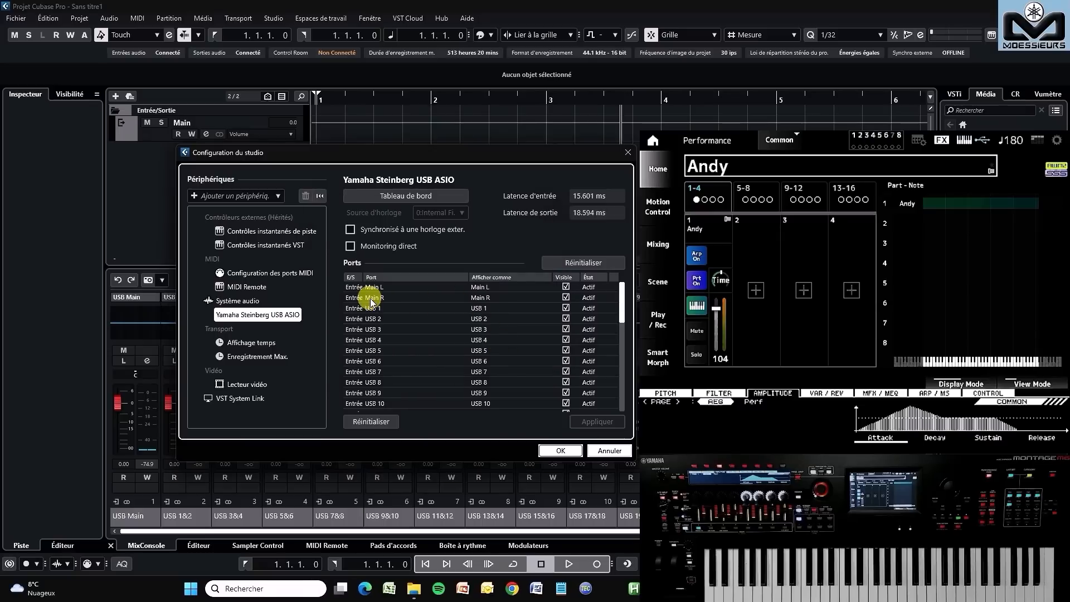
Examine the full list of input and output ports of the USB ASIO driver and close the studio setup
{"action": "scroll", "coordinate": [393, 319], "scroll_direction": "down", "scroll_amount": 9}
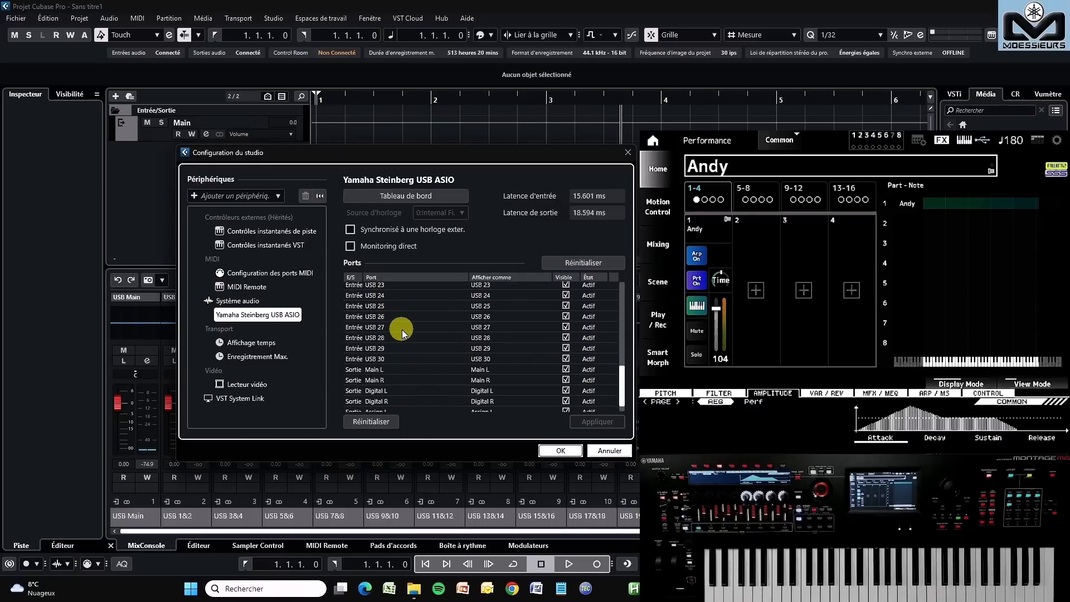
{"action": "scroll", "coordinate": [402, 329], "scroll_direction": "up", "scroll_amount": 10}
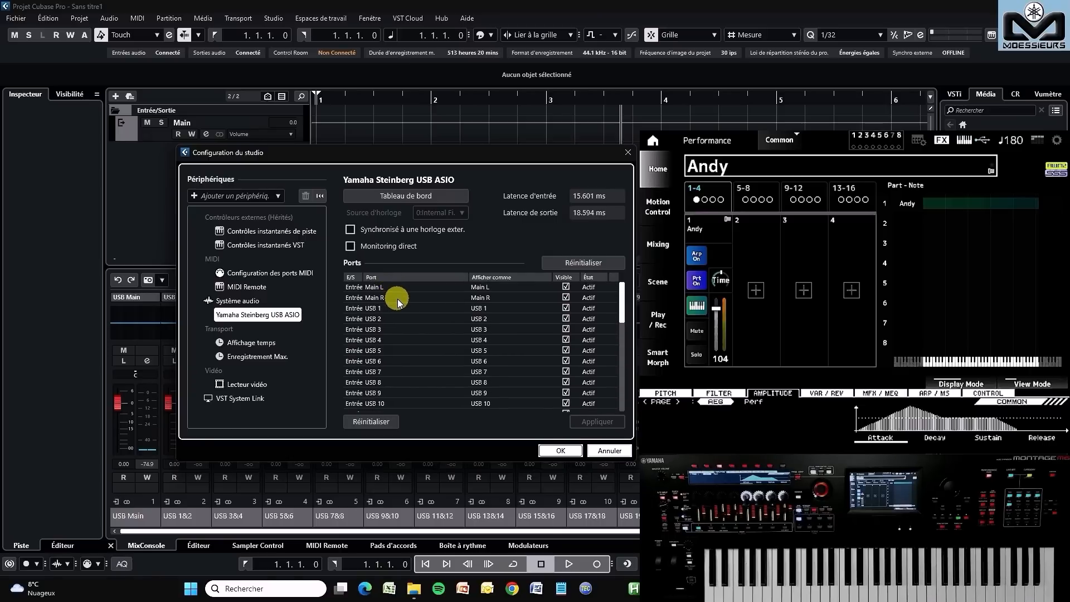
{"action": "scroll", "coordinate": [397, 298], "scroll_direction": "down", "scroll_amount": 5}
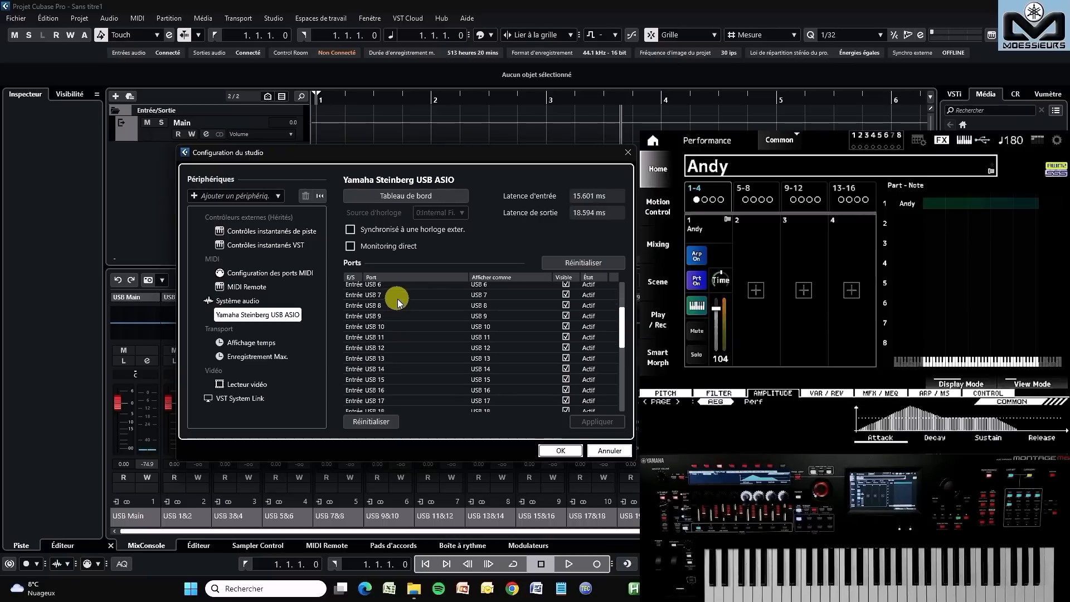
{"action": "scroll", "coordinate": [396, 298], "scroll_direction": "down", "scroll_amount": 4}
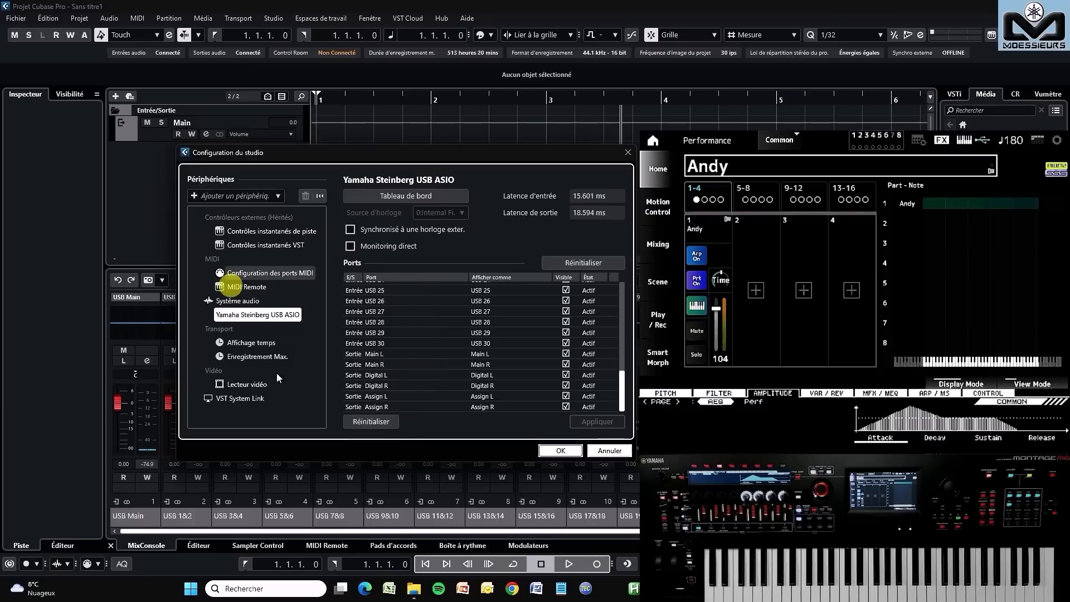
{"action": "left_click", "coordinate": [560, 450]}
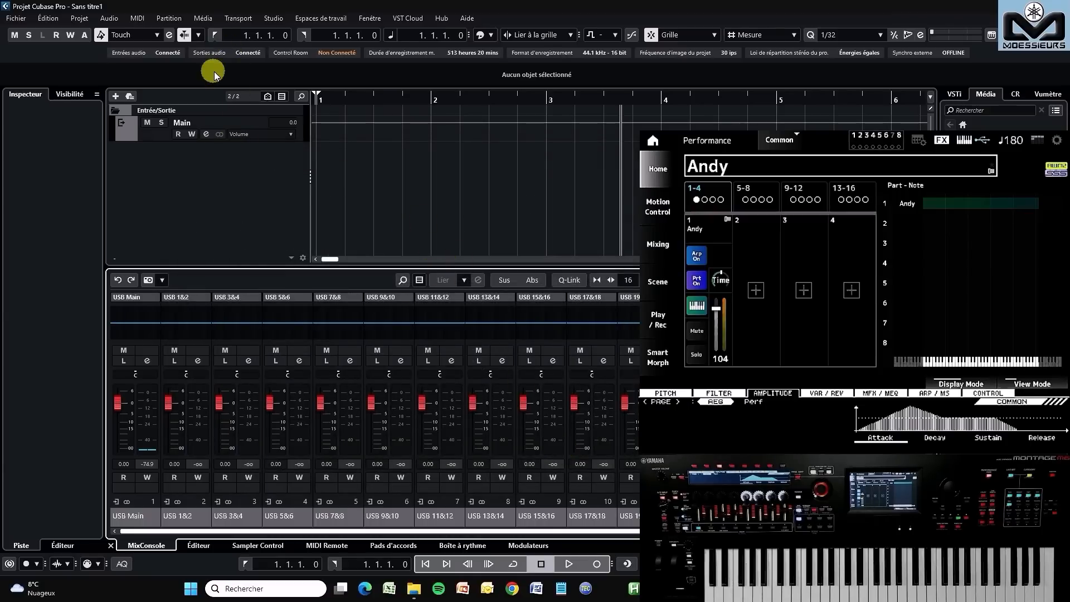
Open the audio connections and inspect the configuration options for a new input bus without adding one
{"action": "left_click", "coordinate": [272, 19]}
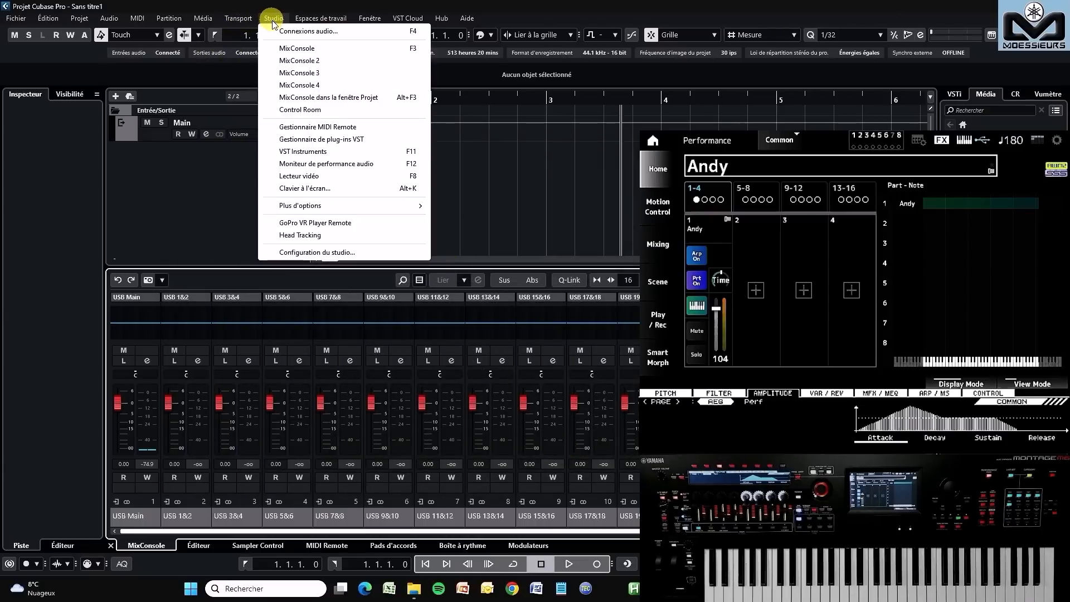
{"action": "left_click", "coordinate": [287, 32]}
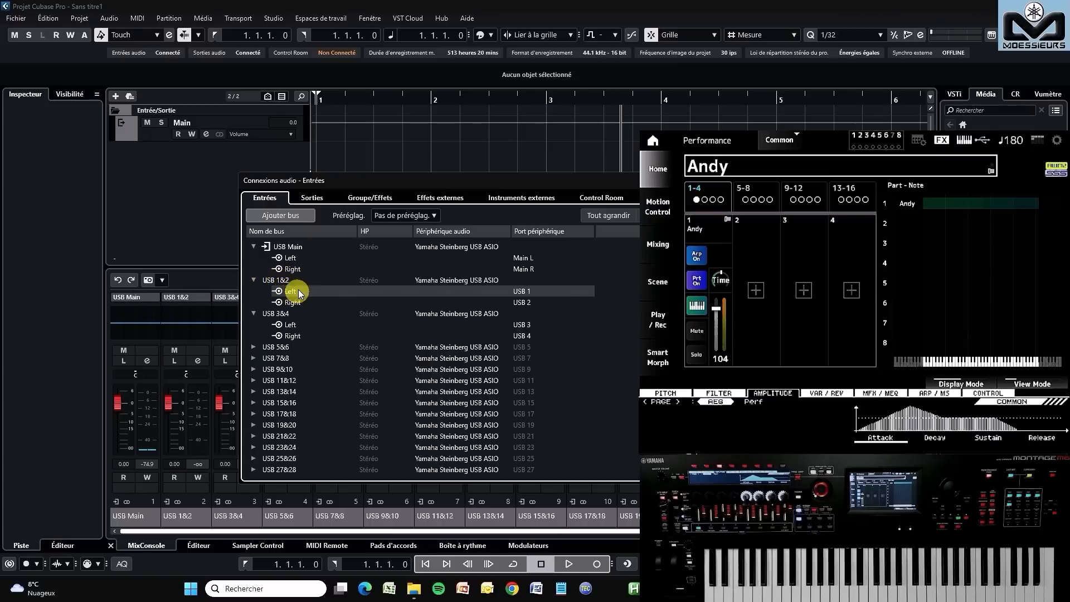
{"action": "left_click", "coordinate": [279, 216]}
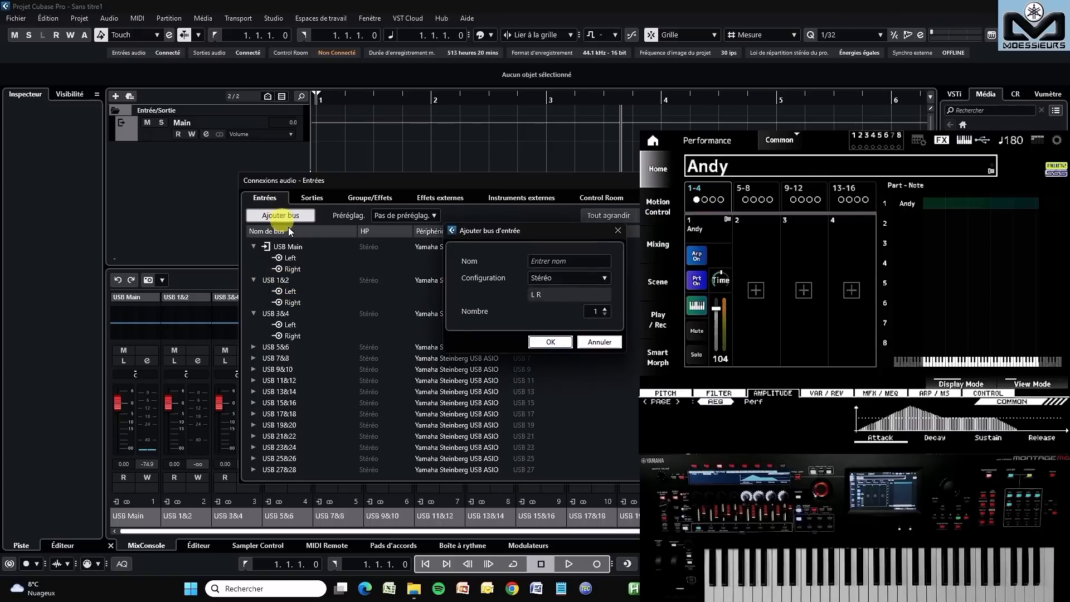
{"action": "left_click", "coordinate": [560, 276]}
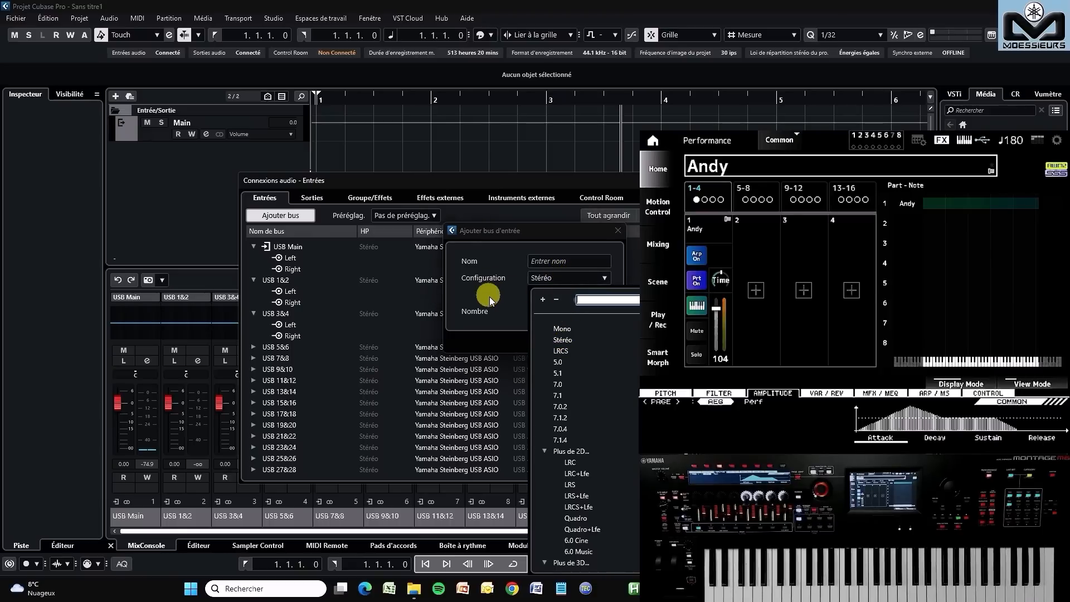
{"action": "left_click", "coordinate": [506, 298]}
{"action": "left_click", "coordinate": [600, 342]}
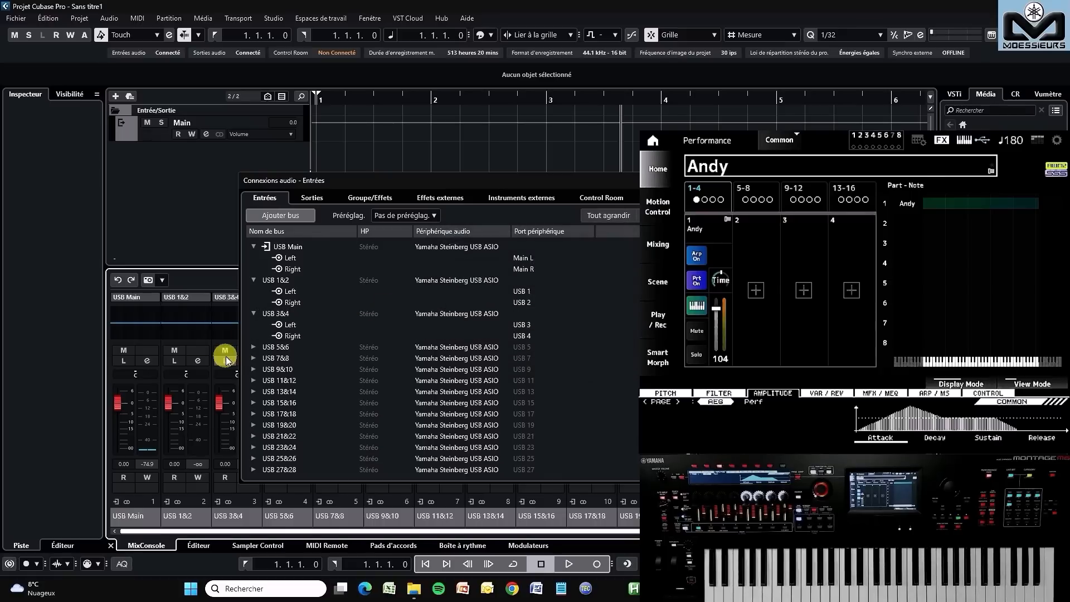
Collapse the USB 3&4, USB 1&2 and USB Main input buses to review the whole list, and select USB Main
{"action": "left_click", "coordinate": [254, 347]}
{"action": "left_click", "coordinate": [254, 347]}
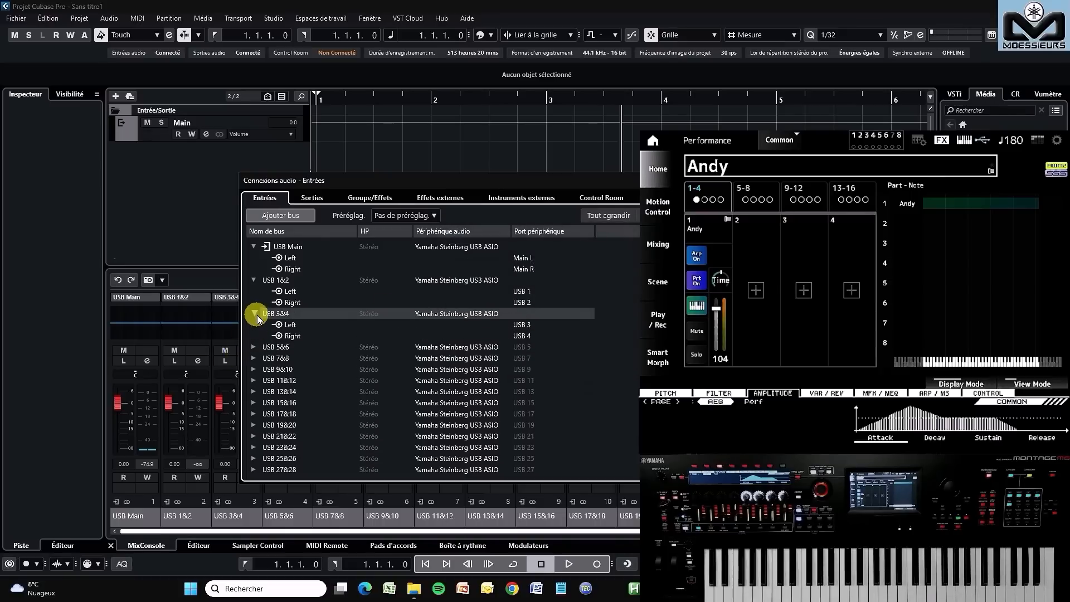
{"action": "left_click", "coordinate": [254, 313]}
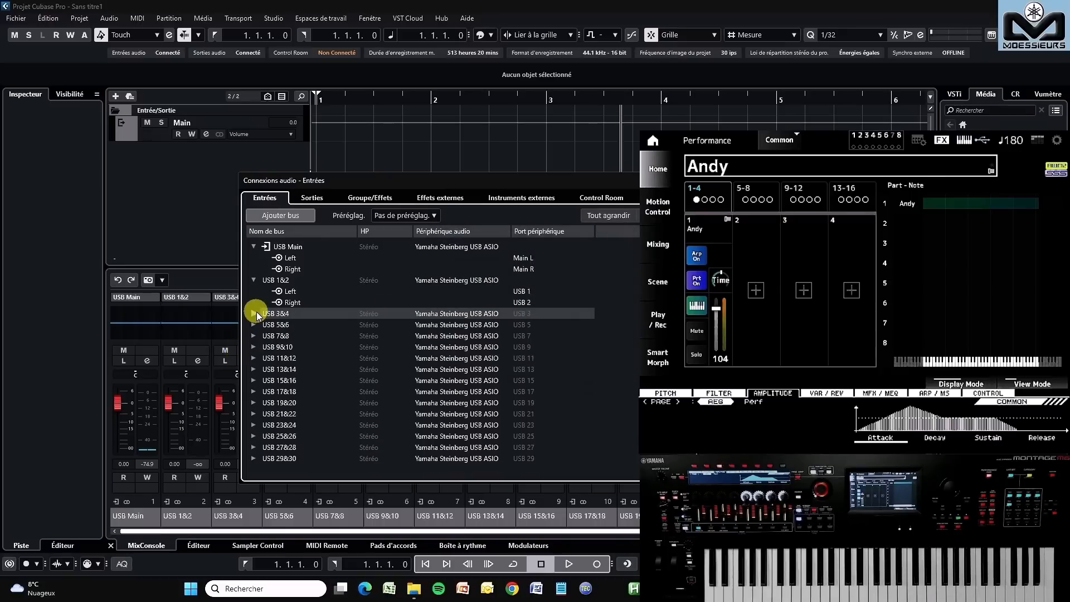
{"action": "left_click", "coordinate": [253, 280]}
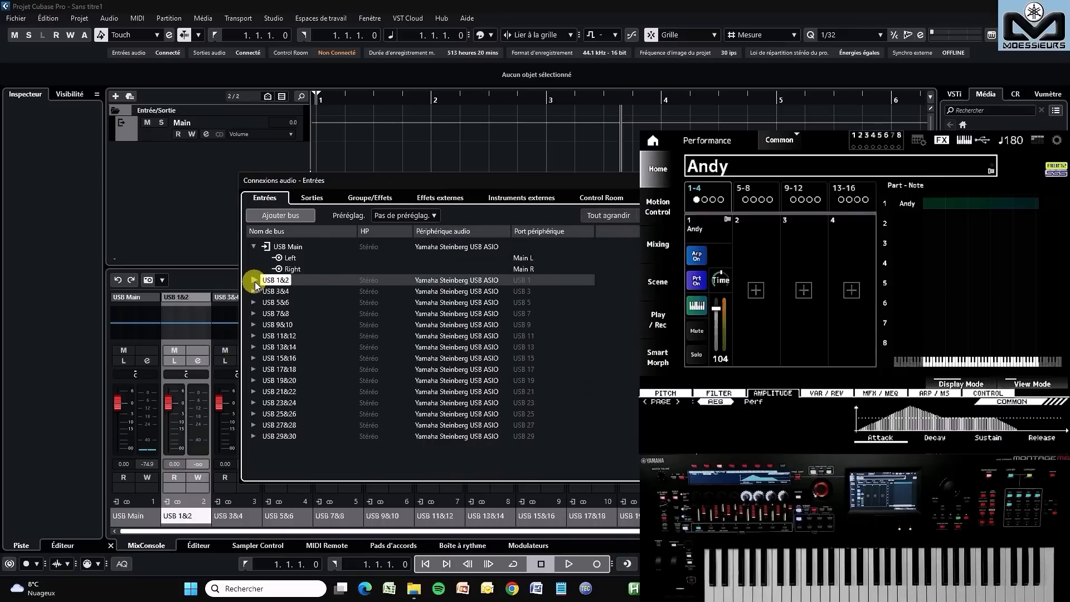
{"action": "left_click", "coordinate": [254, 247]}
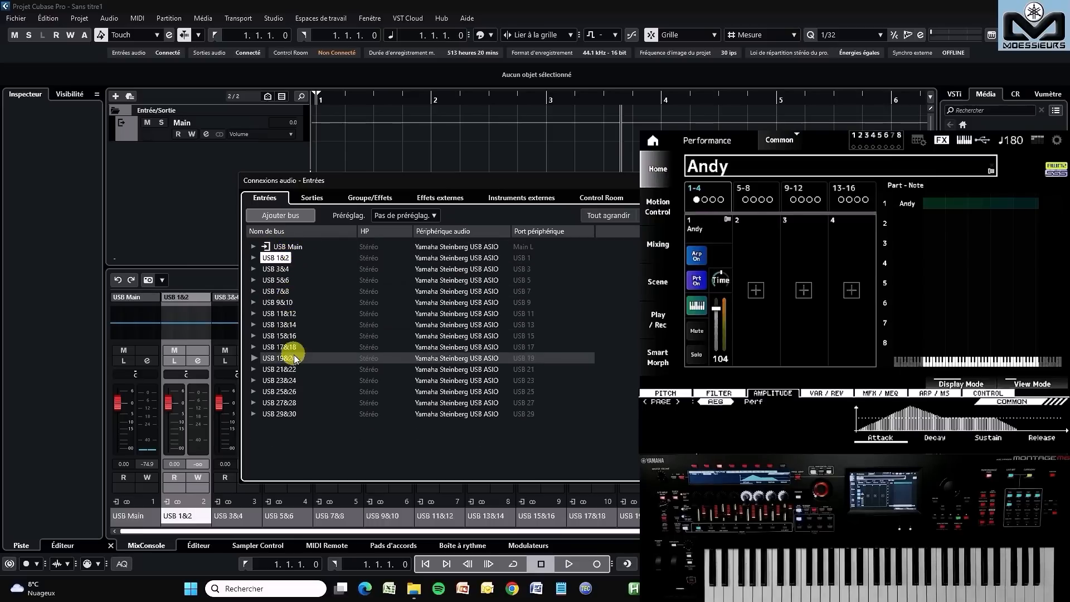
{"action": "left_click", "coordinate": [299, 247]}
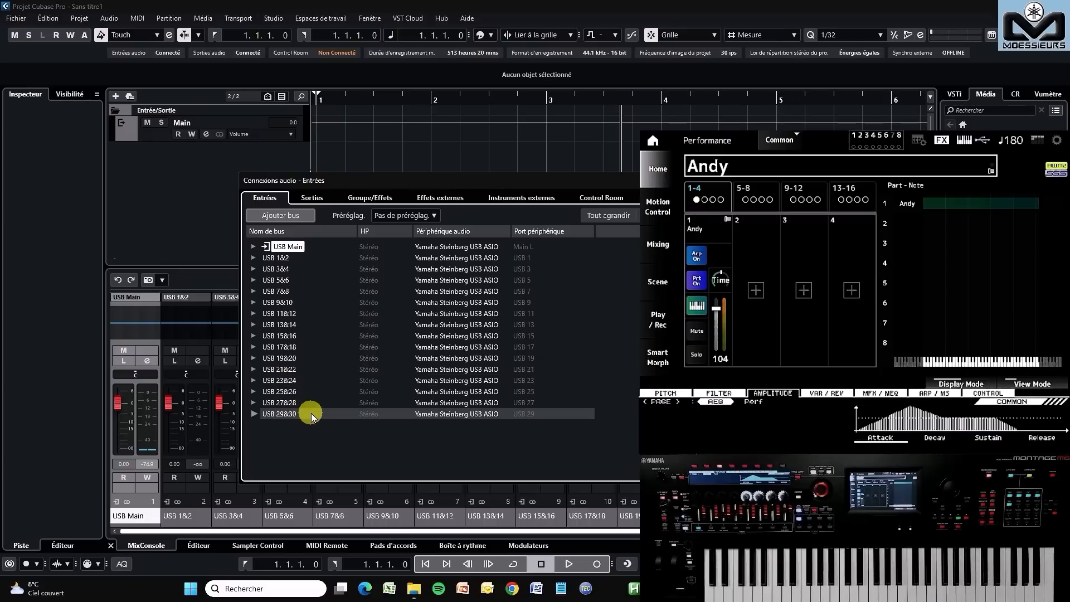
Show the output buses and view the settings for a new output bus without adding one
{"action": "left_click", "coordinate": [312, 199]}
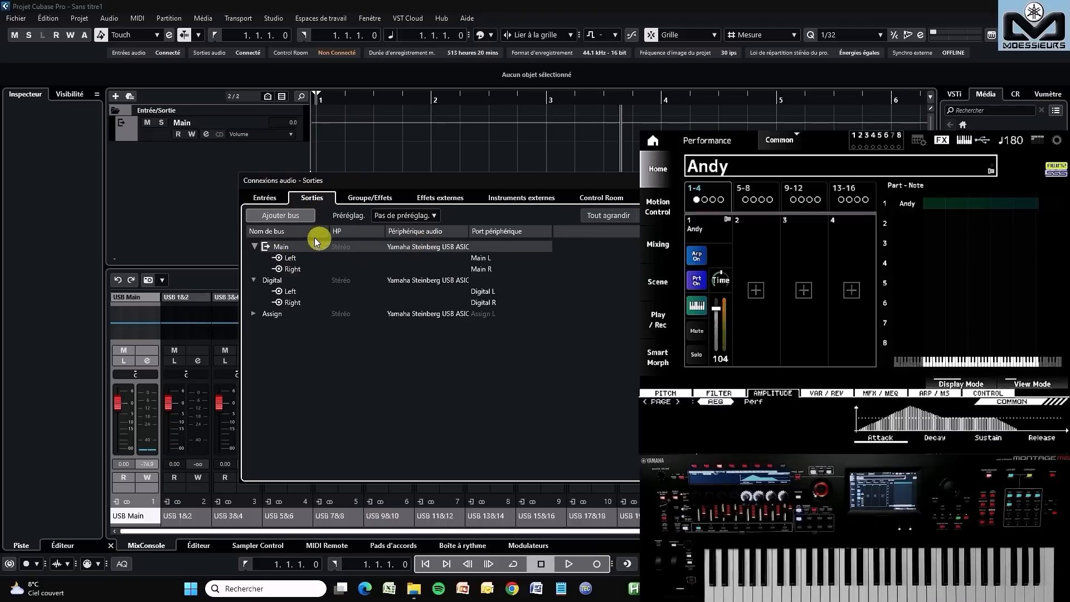
{"action": "left_click", "coordinate": [282, 215]}
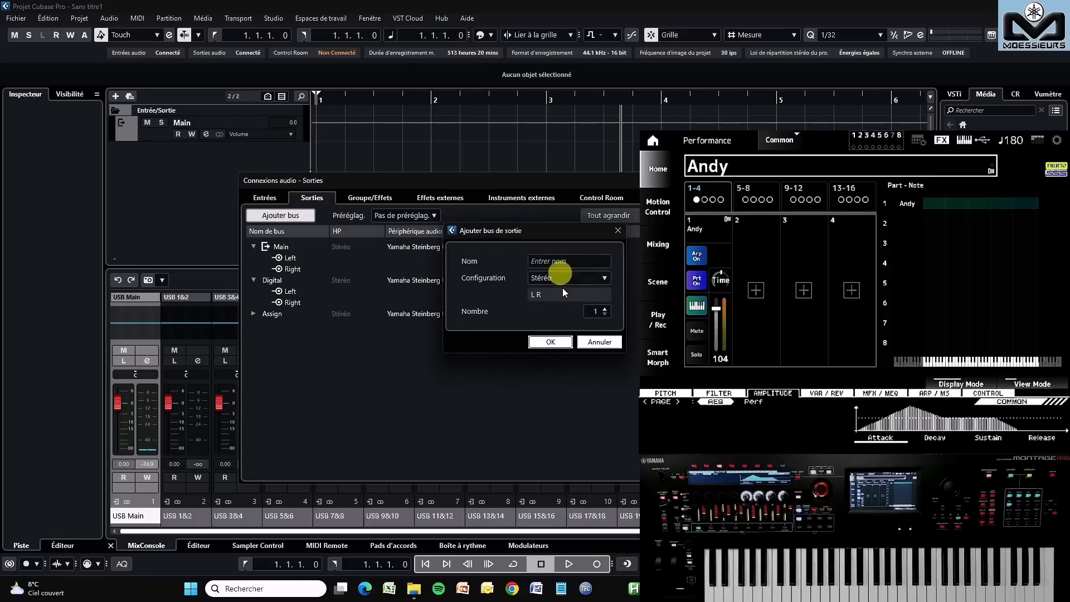
{"action": "left_click", "coordinate": [592, 342]}
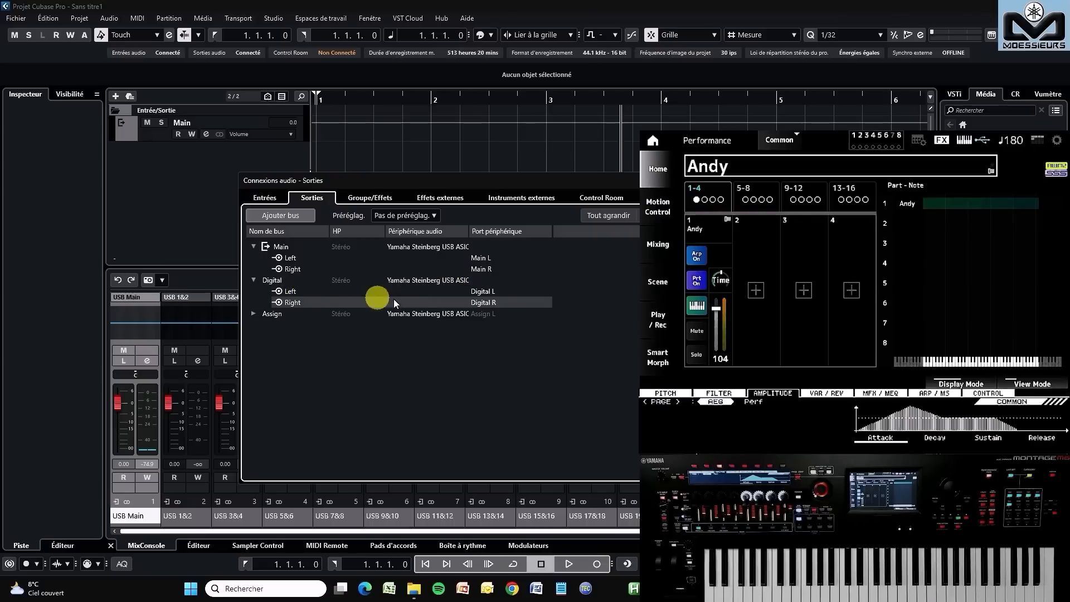
Expand the Assign output bus and view the device port choices for its Left channel without changing them
{"action": "left_click", "coordinate": [254, 313]}
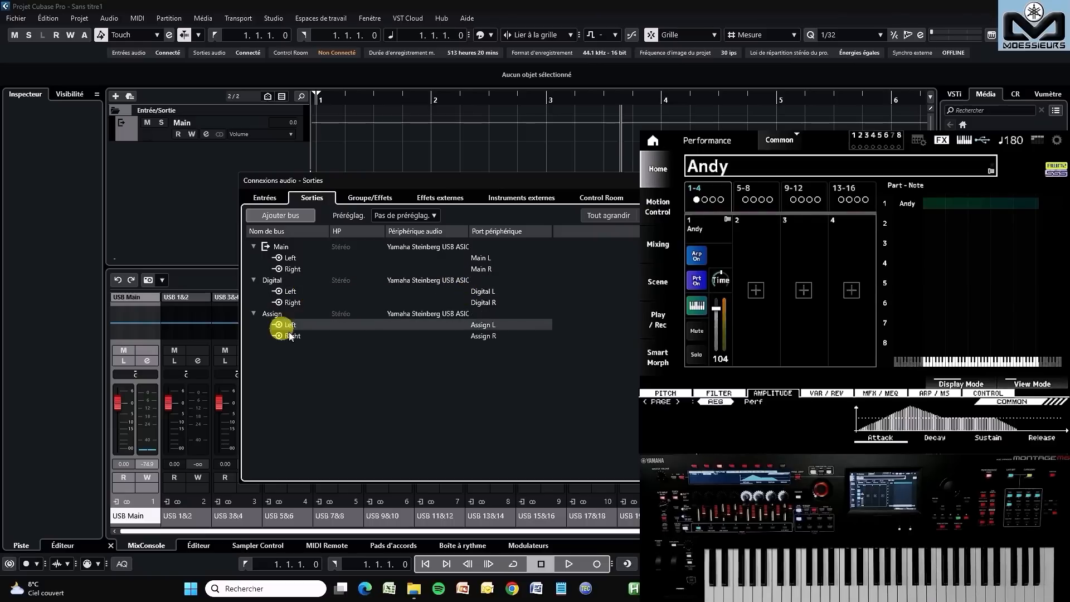
{"action": "left_click", "coordinate": [482, 325]}
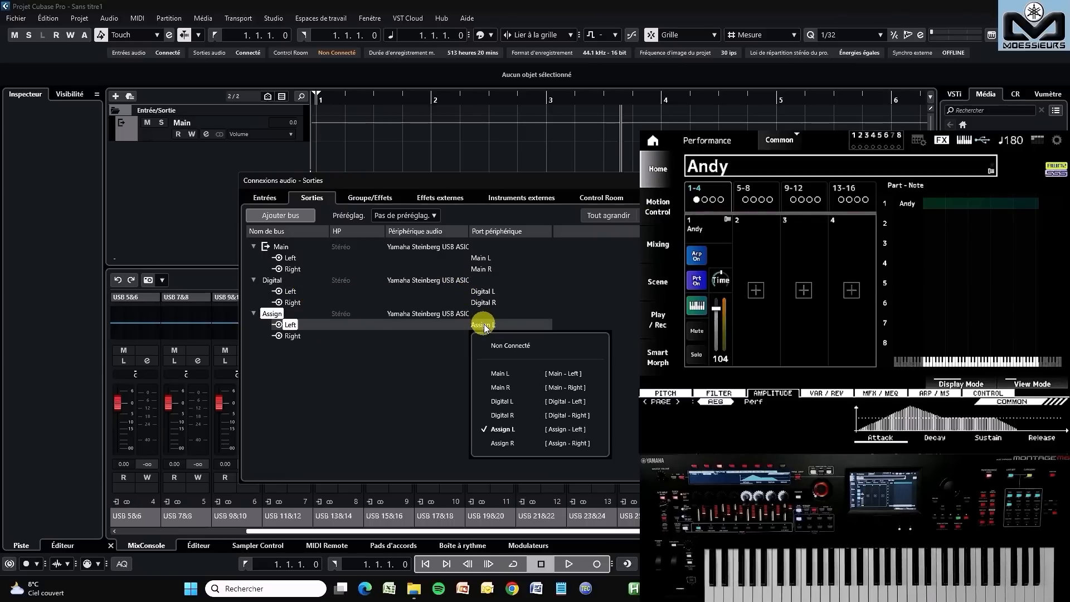
{"action": "left_click", "coordinate": [590, 287]}
Review the list of input buses once more and close the audio connections
{"action": "left_click", "coordinate": [265, 198]}
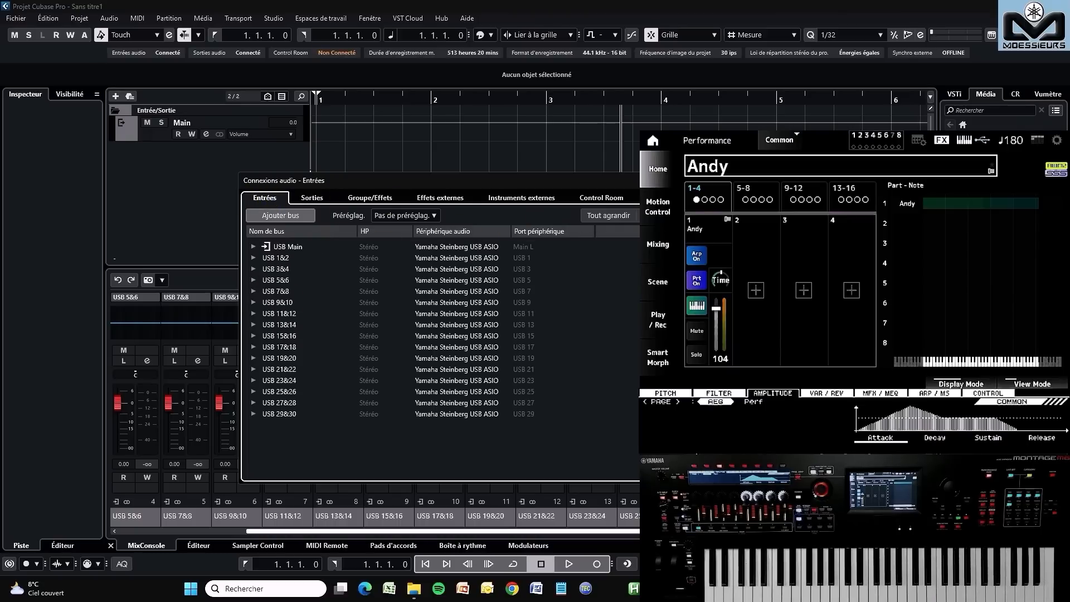
{"action": "left_click", "coordinate": [689, 181]}
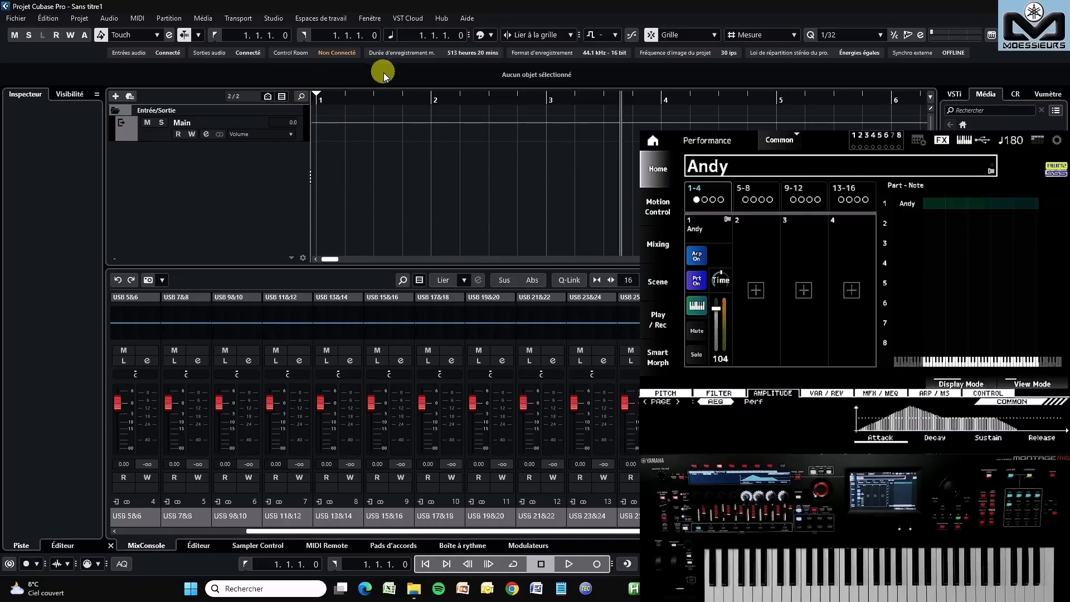
{"action": "left_click", "coordinate": [319, 167]}
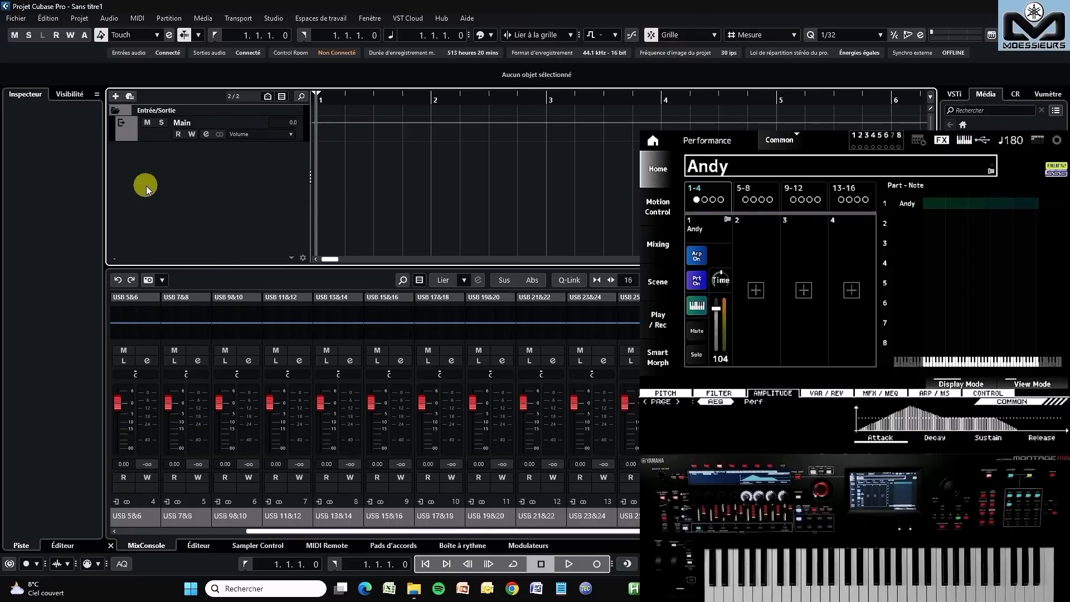
Add 16 MIDI tracks after the Main track with the MIDI output set to MONTAGE M-1
{"action": "left_click", "coordinate": [158, 133]}
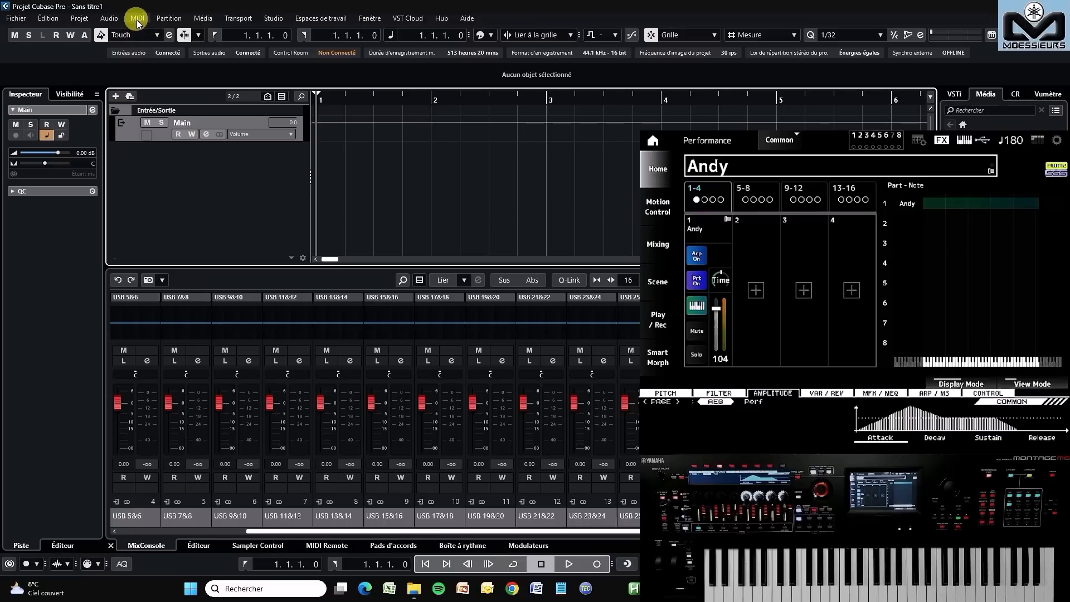
{"action": "left_click", "coordinate": [78, 18]}
{"action": "mouse_move", "coordinate": [104, 32]}
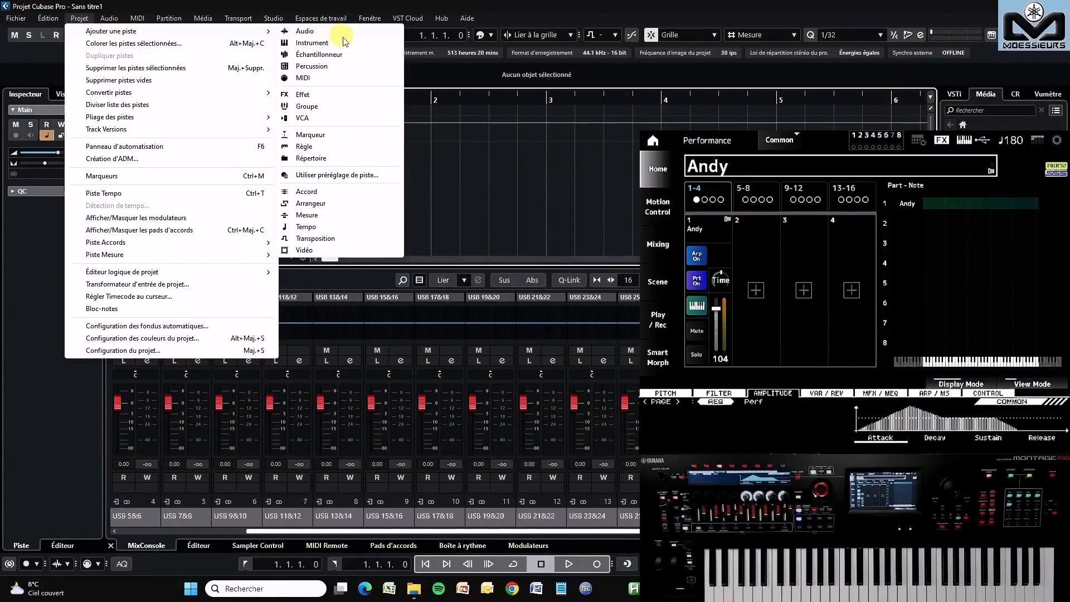
{"action": "left_click", "coordinate": [325, 80]}
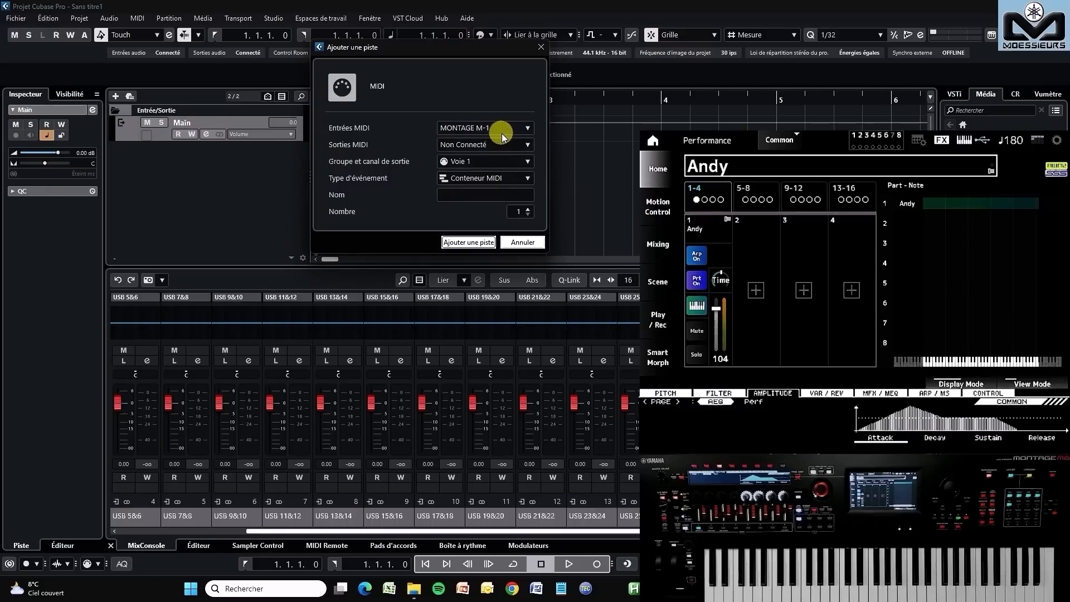
{"action": "left_click", "coordinate": [477, 146]}
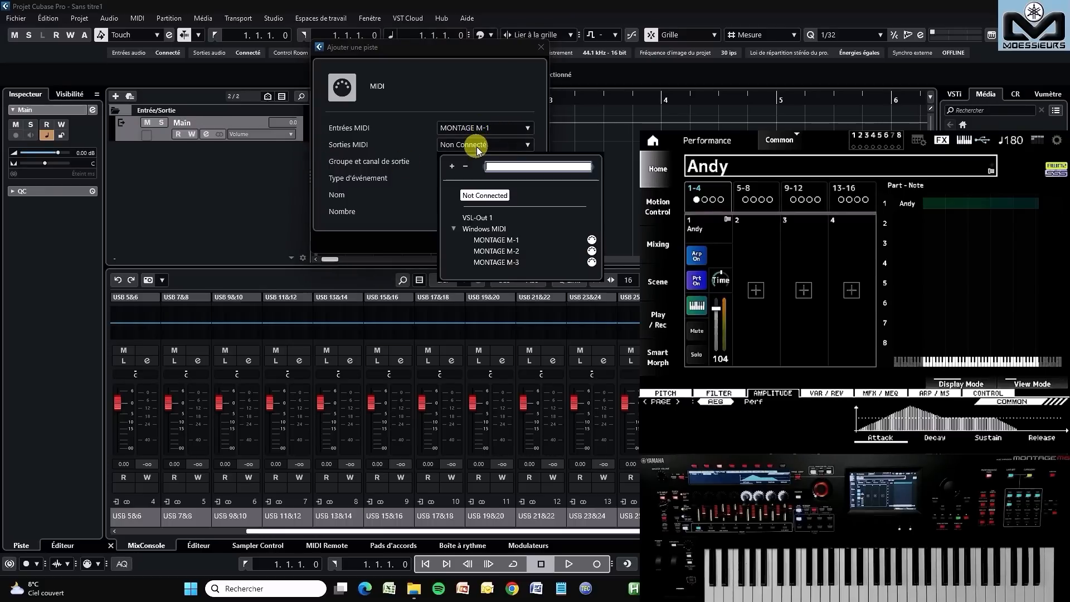
{"action": "left_click", "coordinate": [494, 242]}
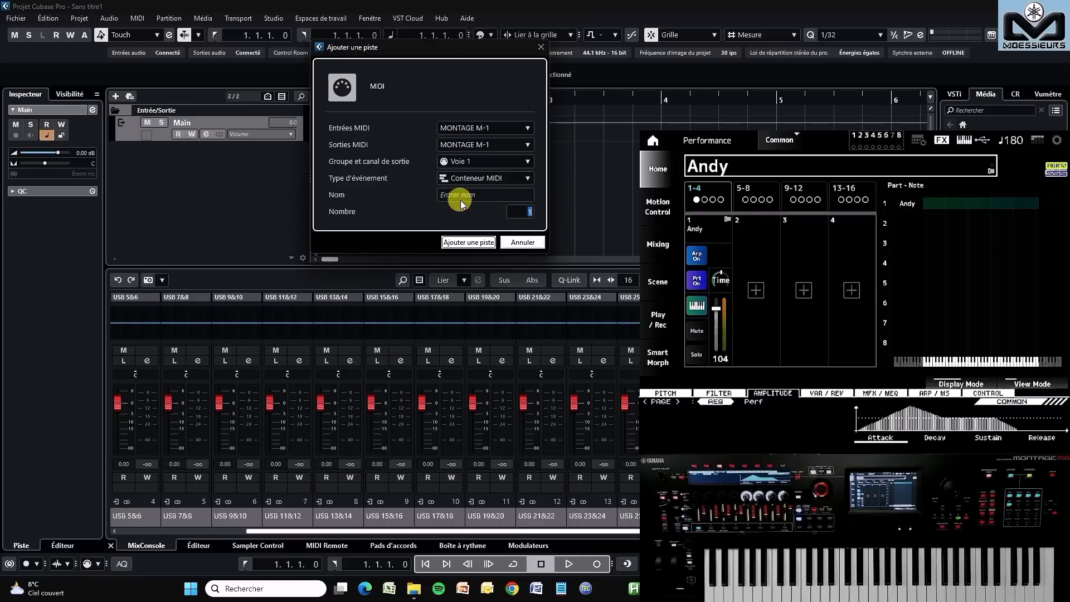
{"action": "type", "text": "16"}
{"action": "left_click", "coordinate": [478, 249]}
Select tracks MIDI 01 to MIDI 04 in turn to check their MIDI channels, and look through the track list
{"action": "left_click", "coordinate": [281, 159]}
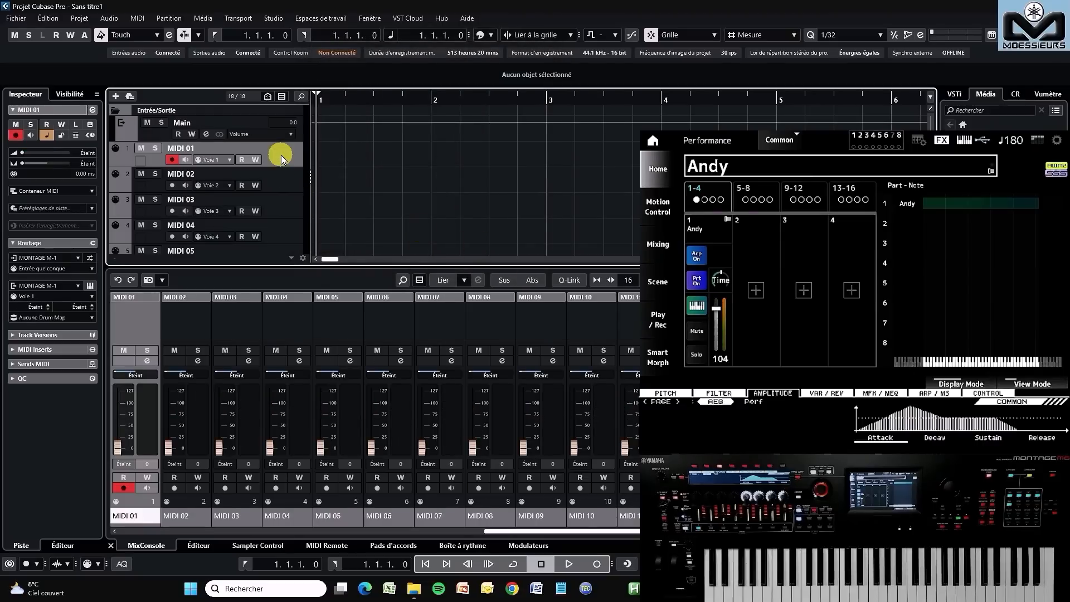
{"action": "left_click", "coordinate": [290, 179]}
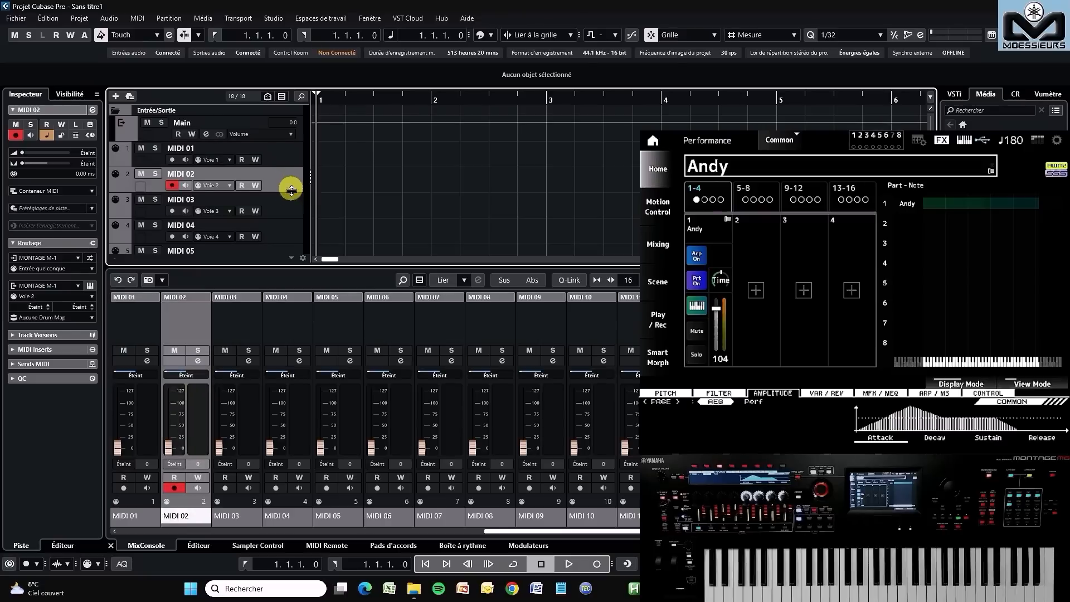
{"action": "left_click", "coordinate": [292, 199]}
{"action": "left_click", "coordinate": [292, 229]}
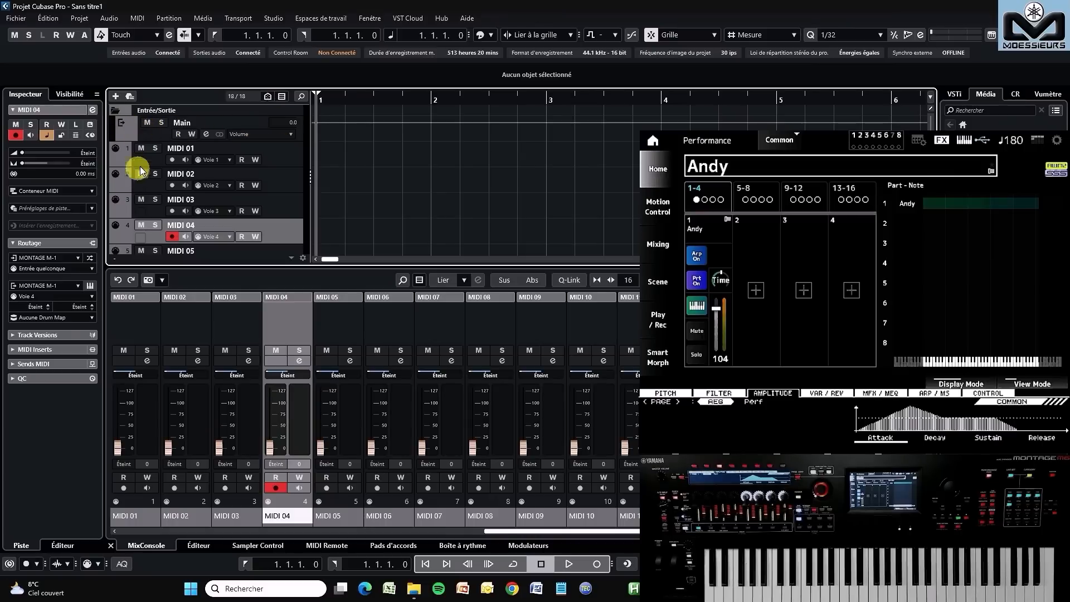
{"action": "scroll", "coordinate": [277, 156], "scroll_direction": "down", "scroll_amount": 5}
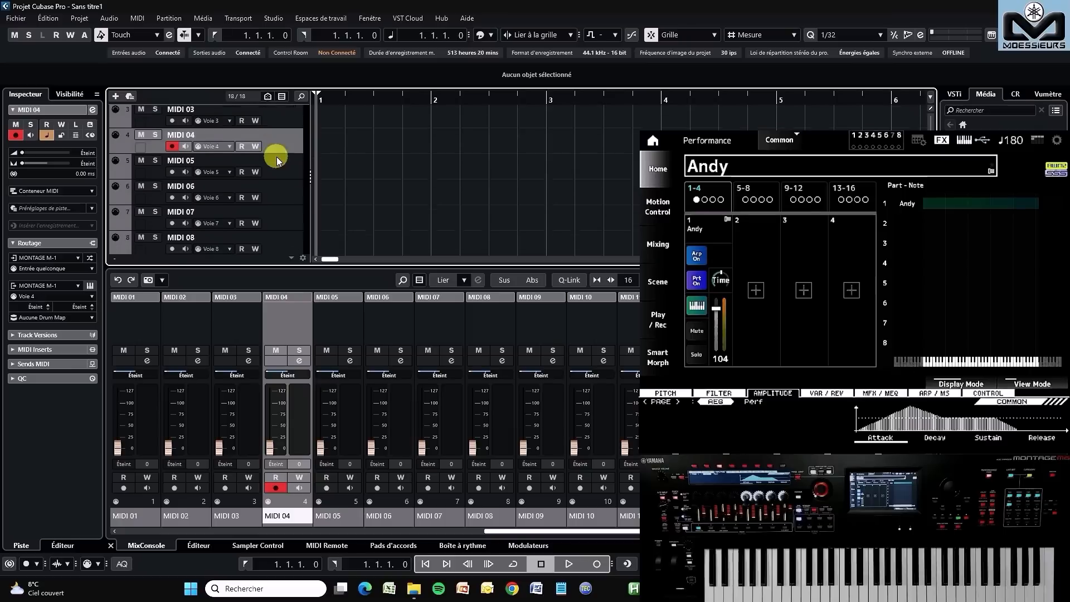
{"action": "scroll", "coordinate": [277, 156], "scroll_direction": "up", "scroll_amount": 5}
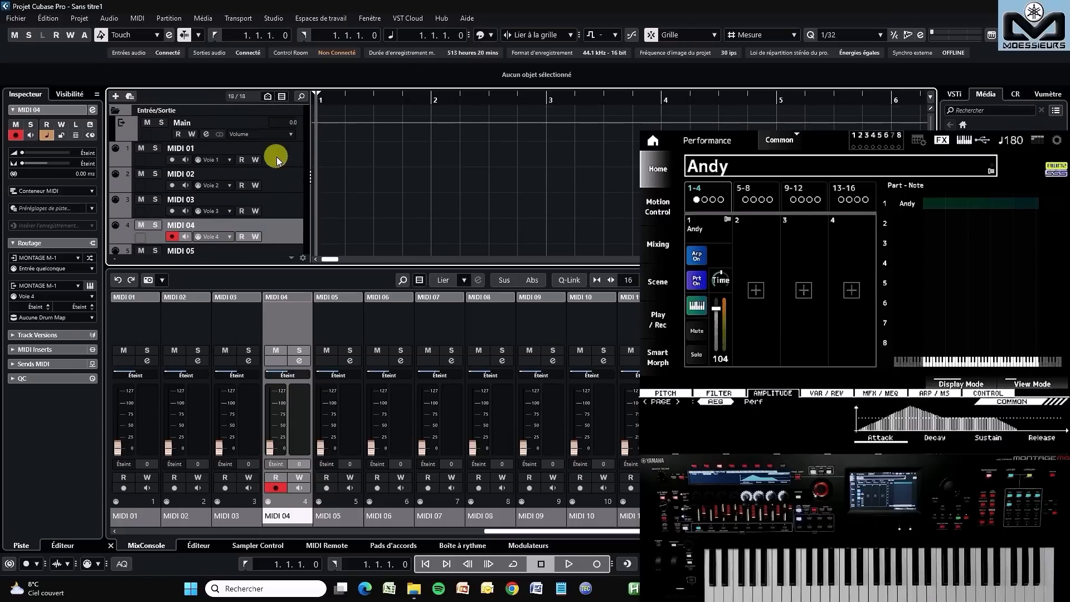
Add one MIDI track named Port 3 MIDI with both MIDI input and output set to MONTAGE M-3
{"action": "left_click", "coordinate": [79, 19]}
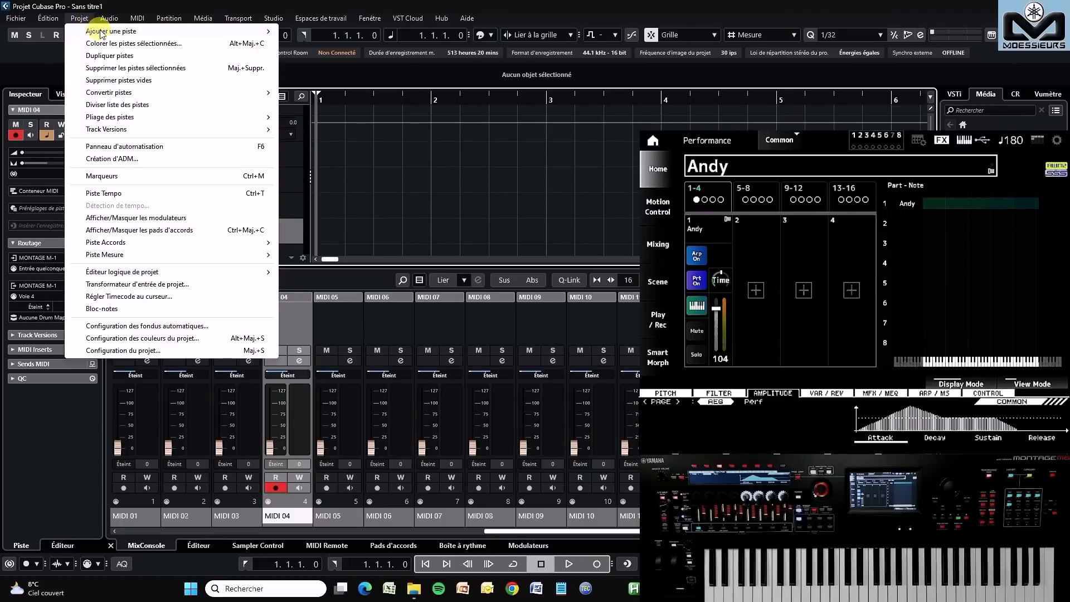
{"action": "mouse_move", "coordinate": [231, 32]}
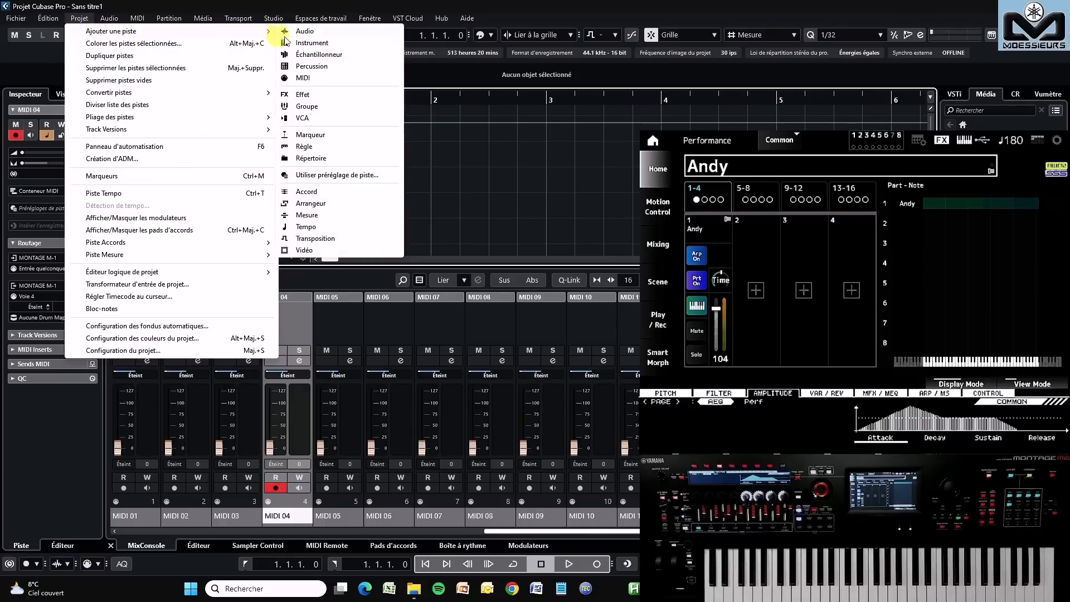
{"action": "left_click", "coordinate": [324, 78]}
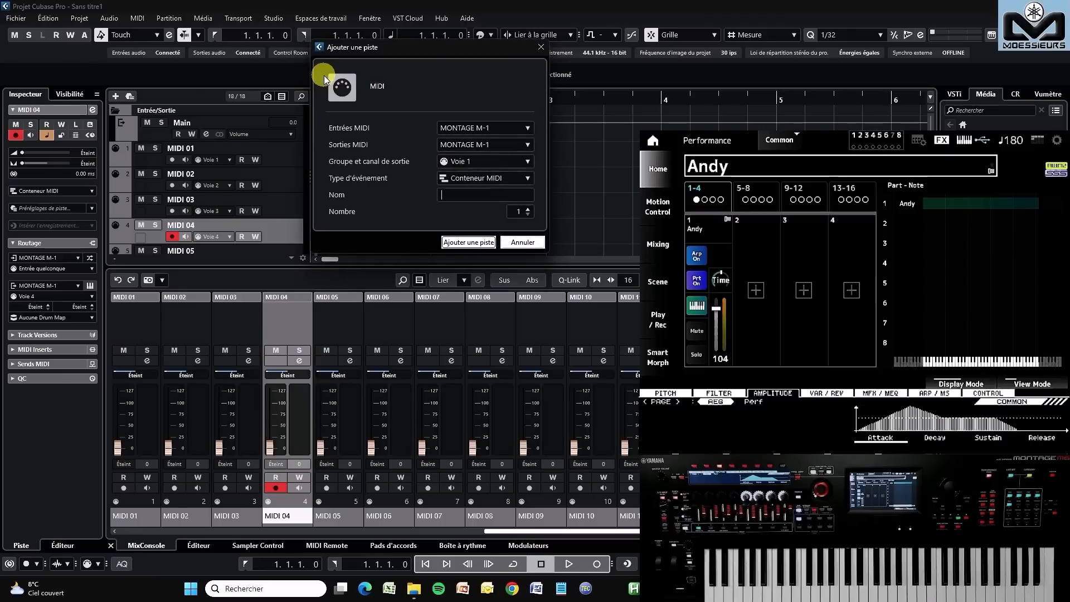
{"action": "left_click", "coordinate": [459, 131]}
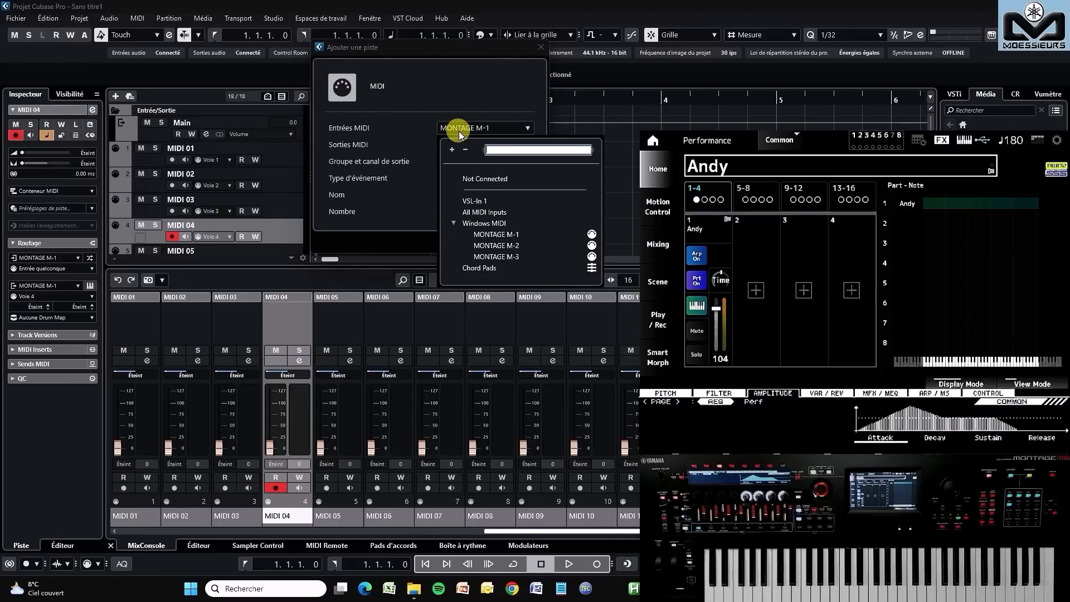
{"action": "left_click", "coordinate": [510, 256]}
{"action": "left_click", "coordinate": [488, 144]}
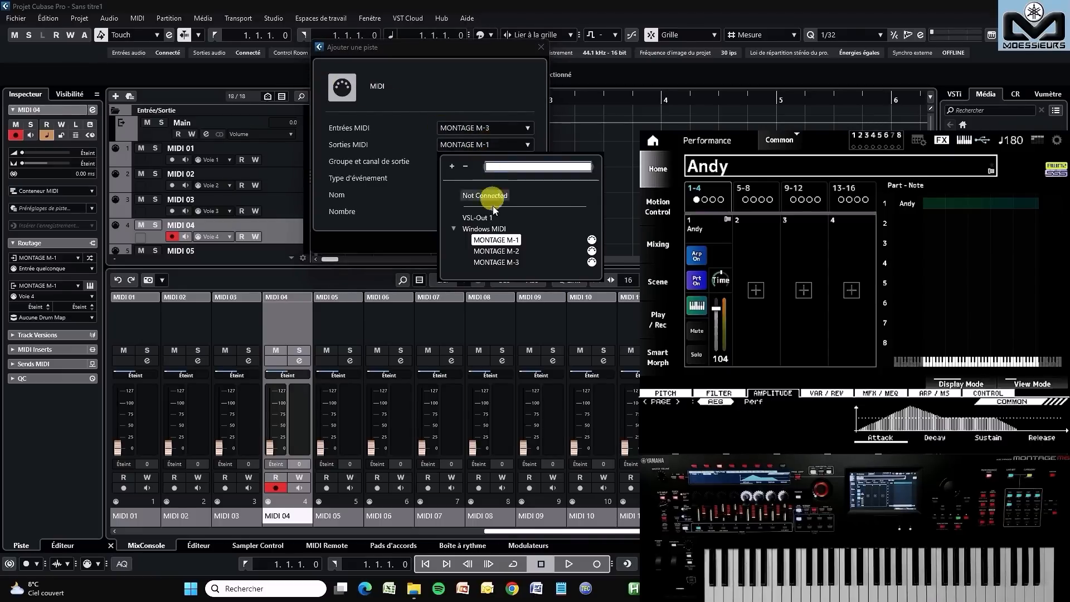
{"action": "left_click", "coordinate": [498, 259]}
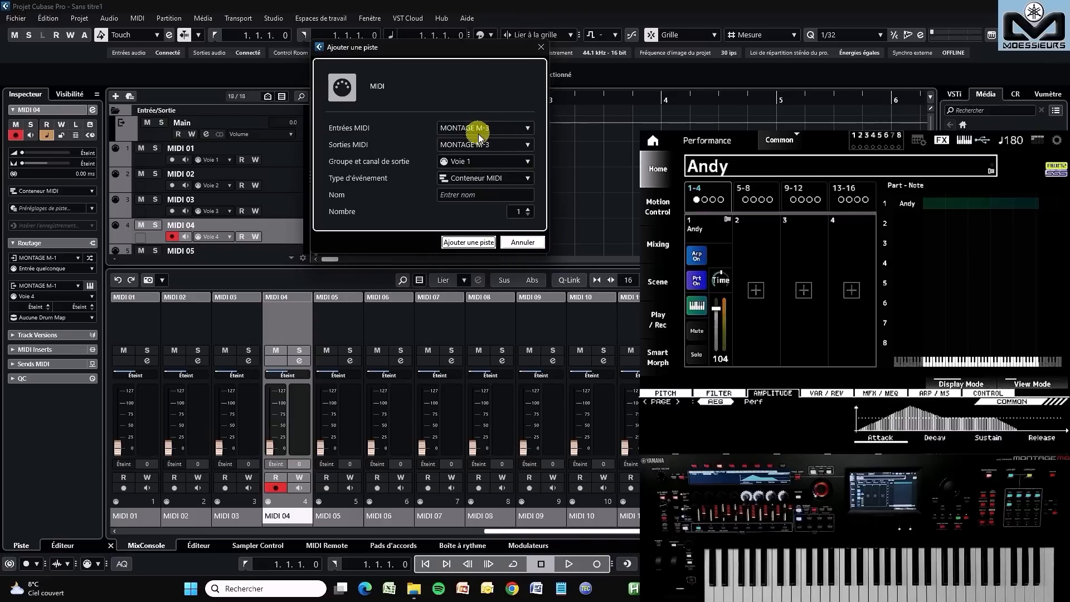
{"action": "left_click", "coordinate": [486, 197]}
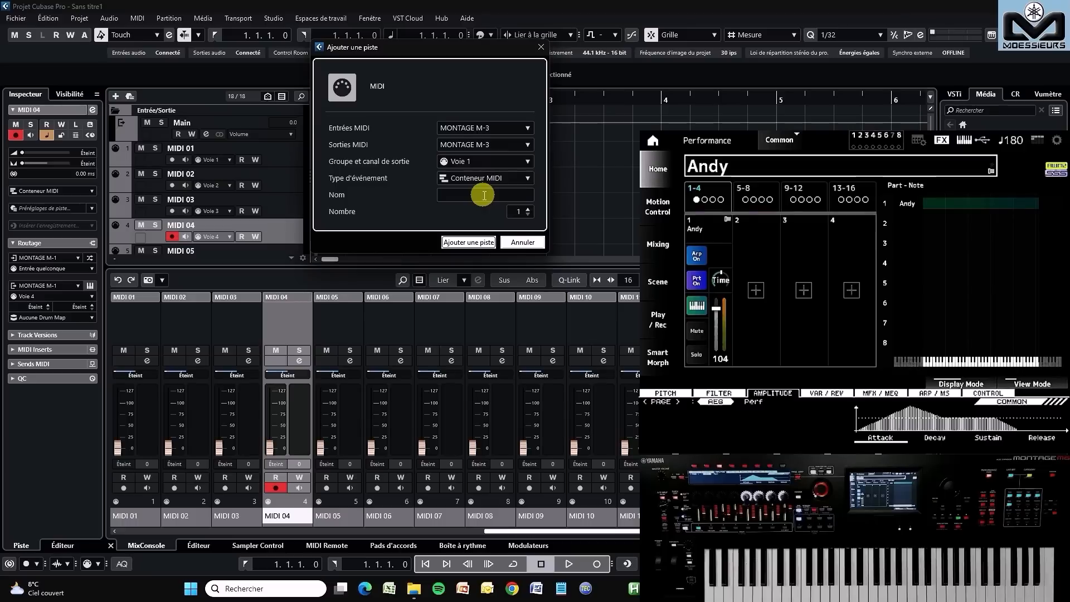
{"action": "type", "text": "Port 3 MIDI"}
{"action": "left_click", "coordinate": [476, 242]}
Reorder the tracks by moving Port 3 MIDI above MIDI 01 and moving Main down below the MIDI tracks
{"action": "scroll", "coordinate": [300, 212], "scroll_direction": "down", "scroll_amount": 1}
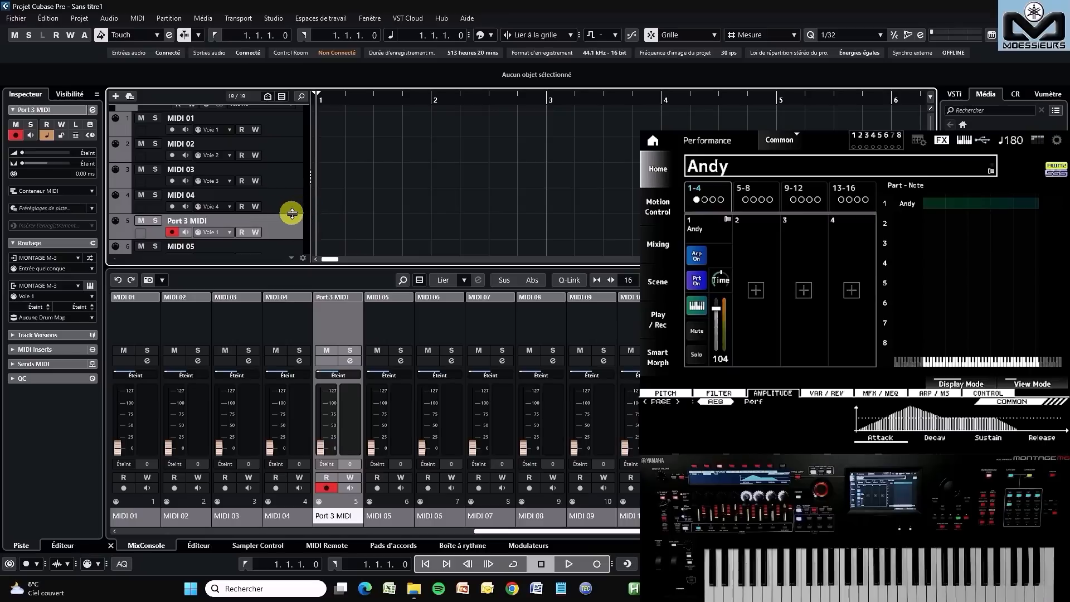
{"action": "left_click_drag", "start_coordinate": [293, 233], "coordinate": [281, 120]}
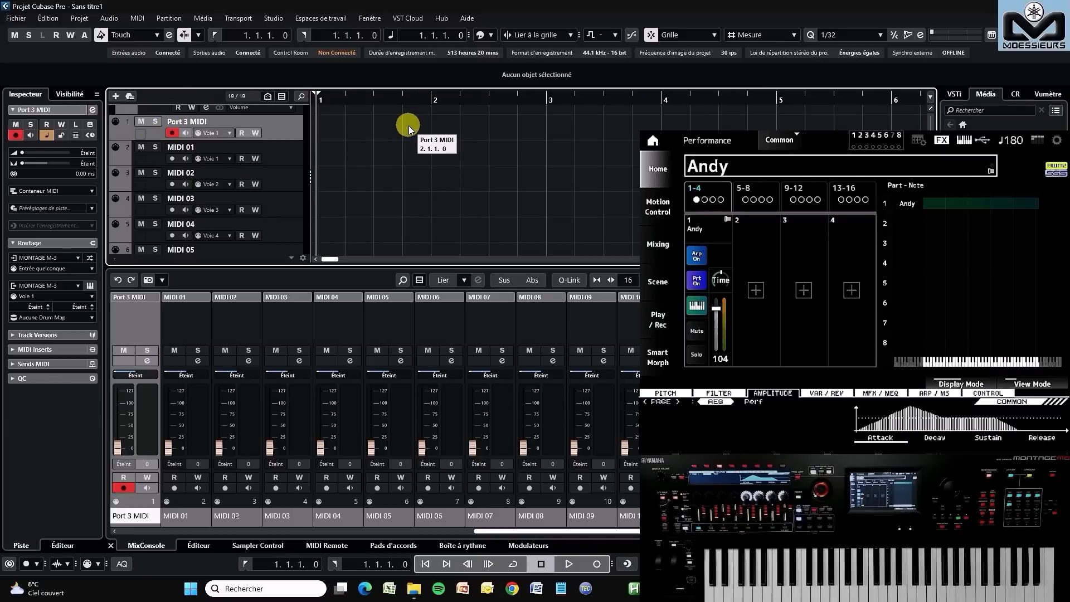
{"action": "scroll", "coordinate": [409, 125], "scroll_direction": "up", "scroll_amount": 1}
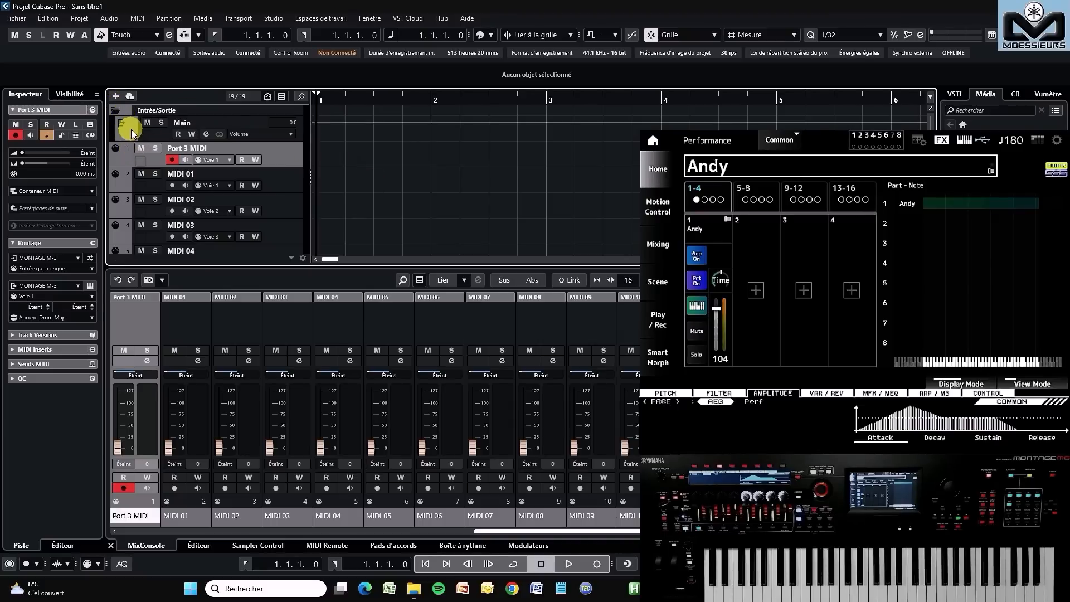
{"action": "left_click_drag", "start_coordinate": [131, 129], "coordinate": [146, 233]}
{"action": "scroll", "coordinate": [169, 197], "scroll_direction": "up", "scroll_amount": 10}
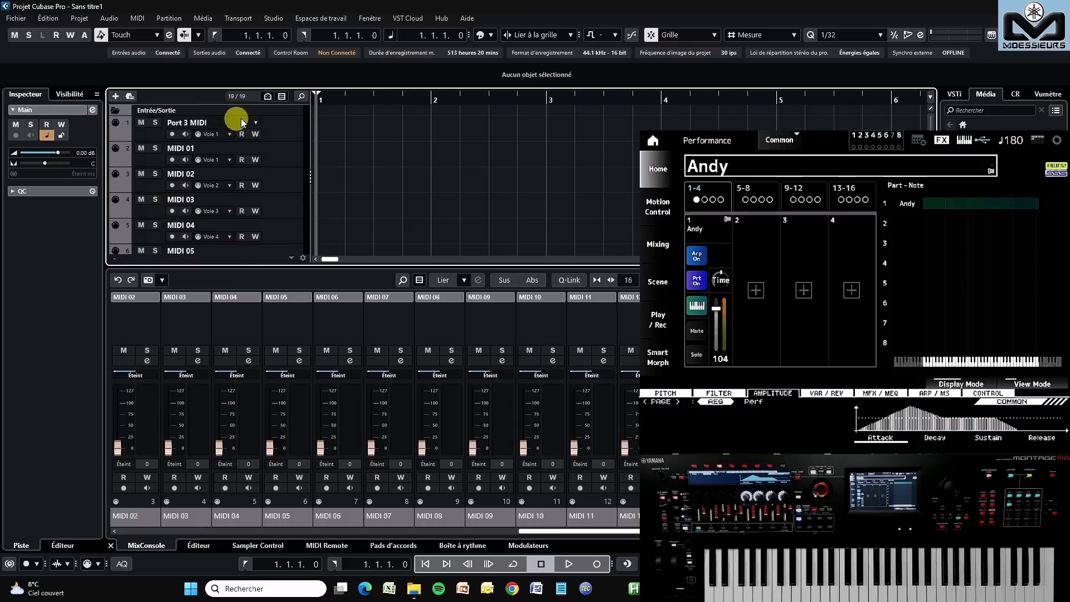
Try the record enable and monitor switches of the Port 3 MIDI track, ending with record enable off
{"action": "left_click", "coordinate": [279, 127]}
{"action": "left_click", "coordinate": [173, 134]}
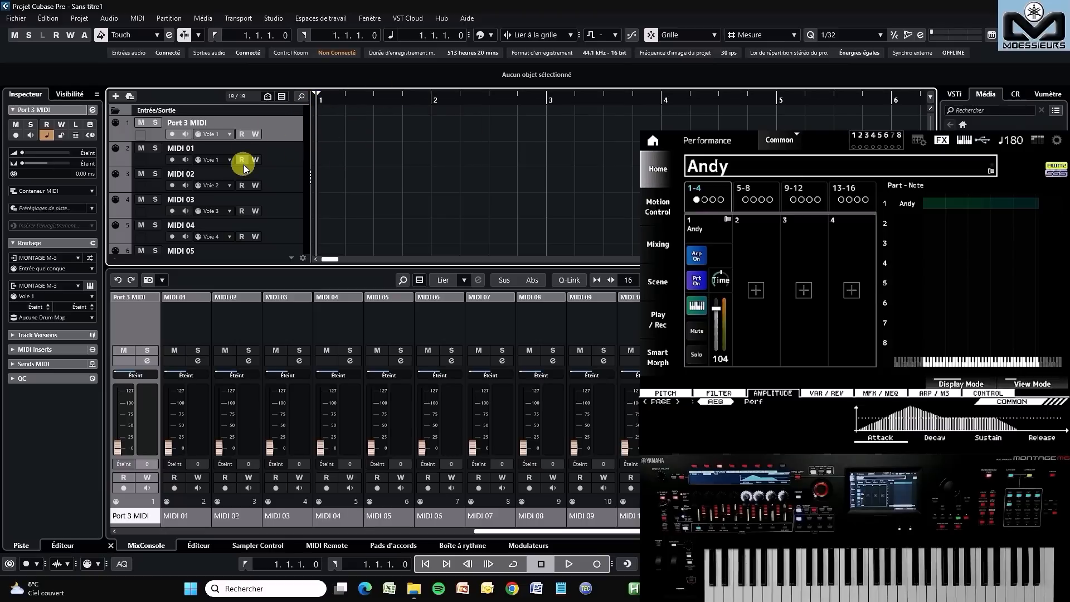
{"action": "left_click", "coordinate": [171, 134]}
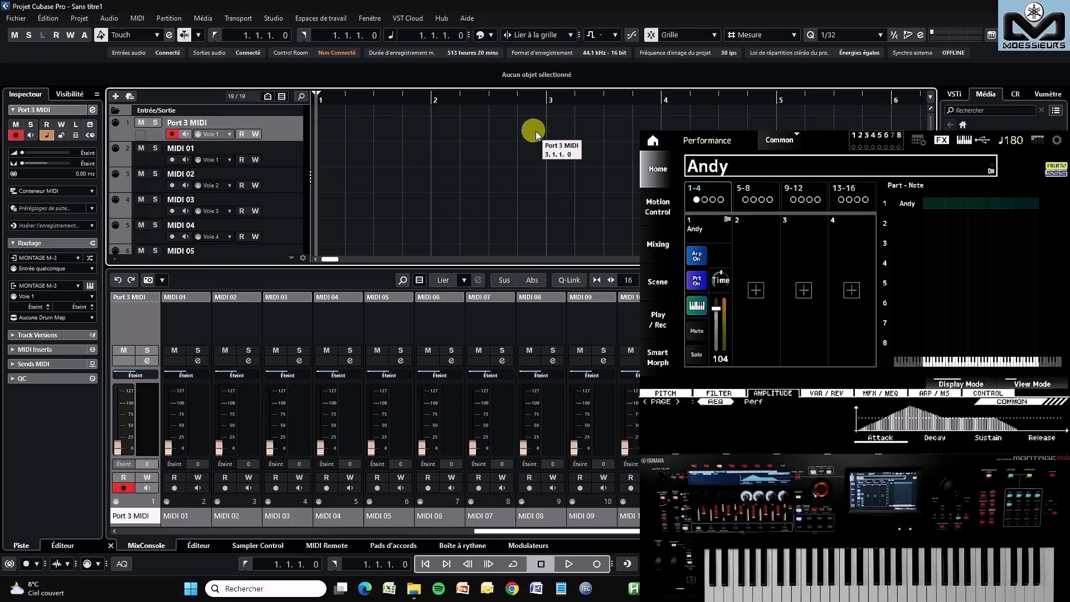
{"action": "left_click", "coordinate": [172, 135]}
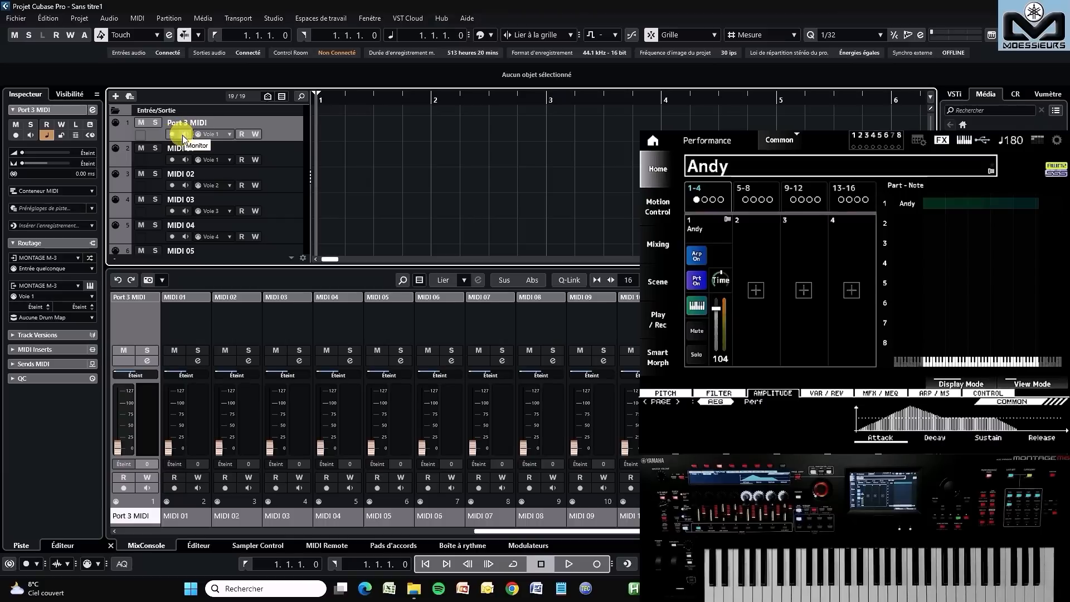
{"action": "left_click", "coordinate": [185, 134]}
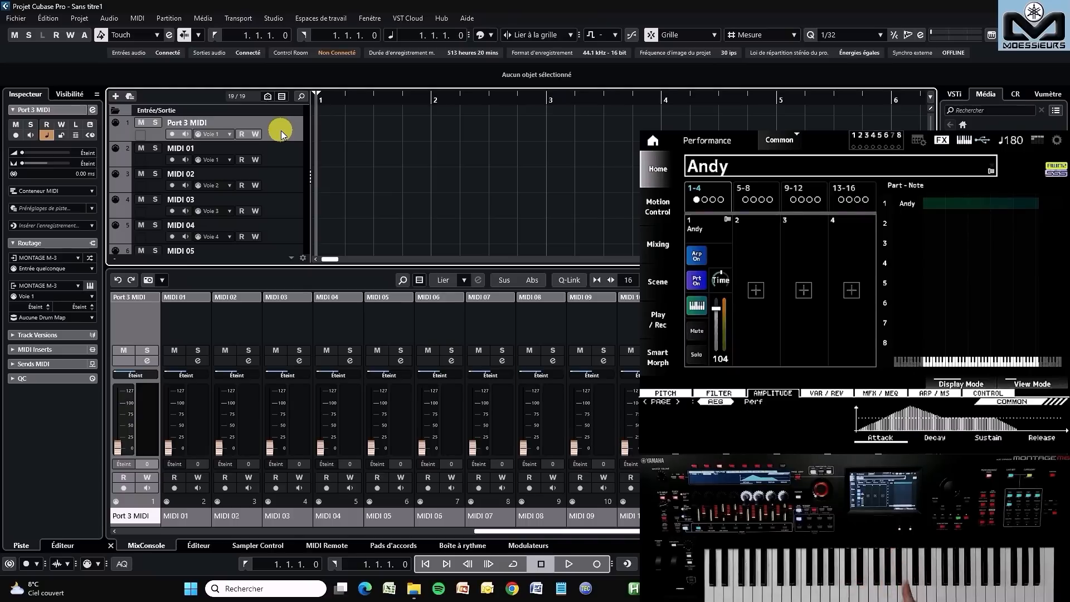
Select MIDI 02, MIDI 01 and Port 3 MIDI in turn to compare their routing and record status
{"action": "left_click", "coordinate": [287, 179]}
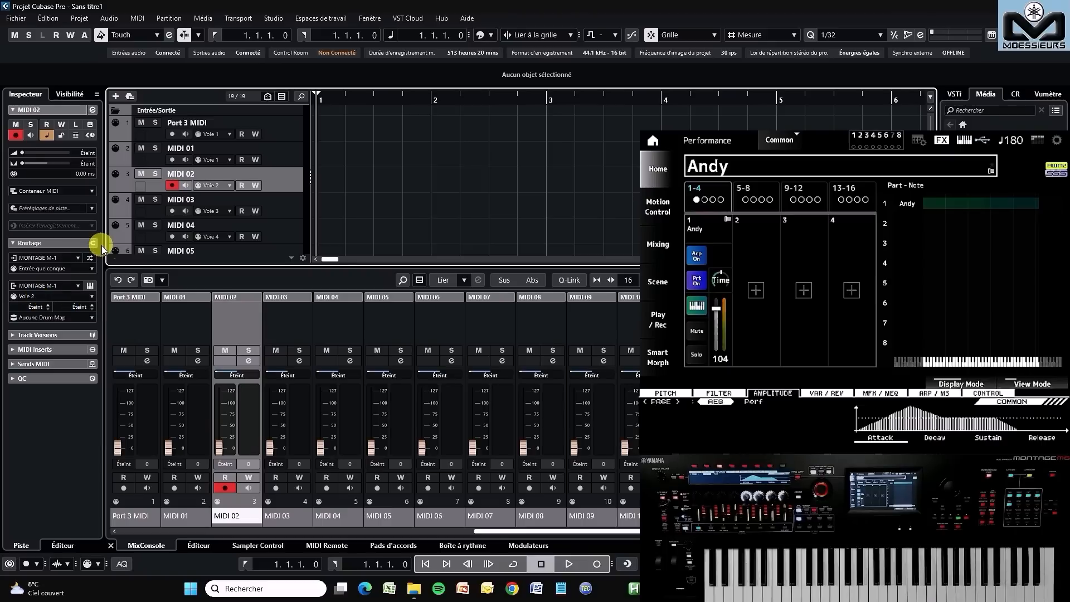
{"action": "left_click", "coordinate": [278, 158]}
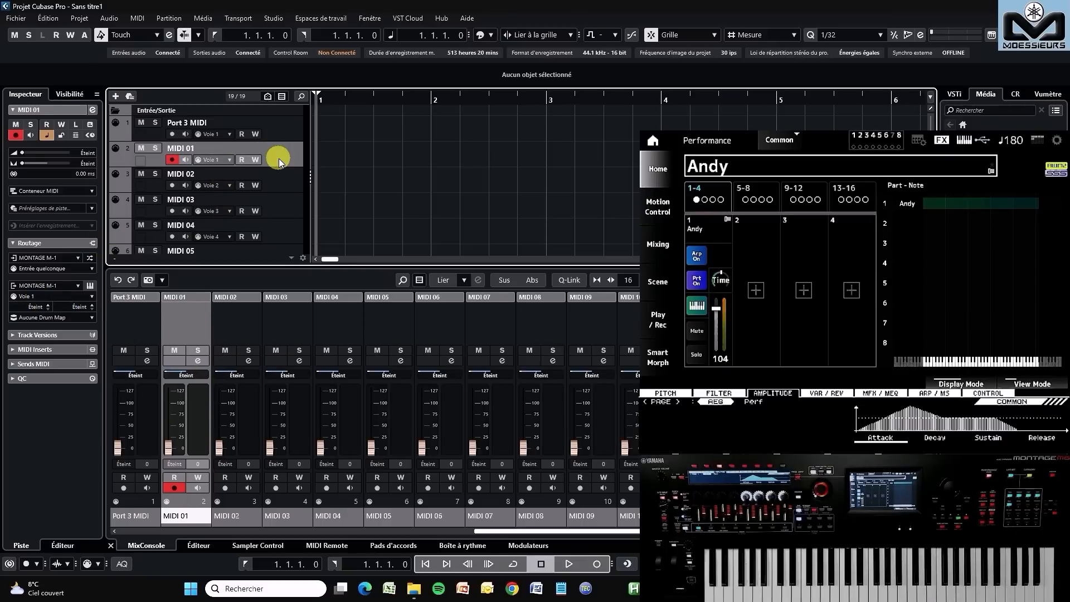
{"action": "left_click", "coordinate": [289, 126]}
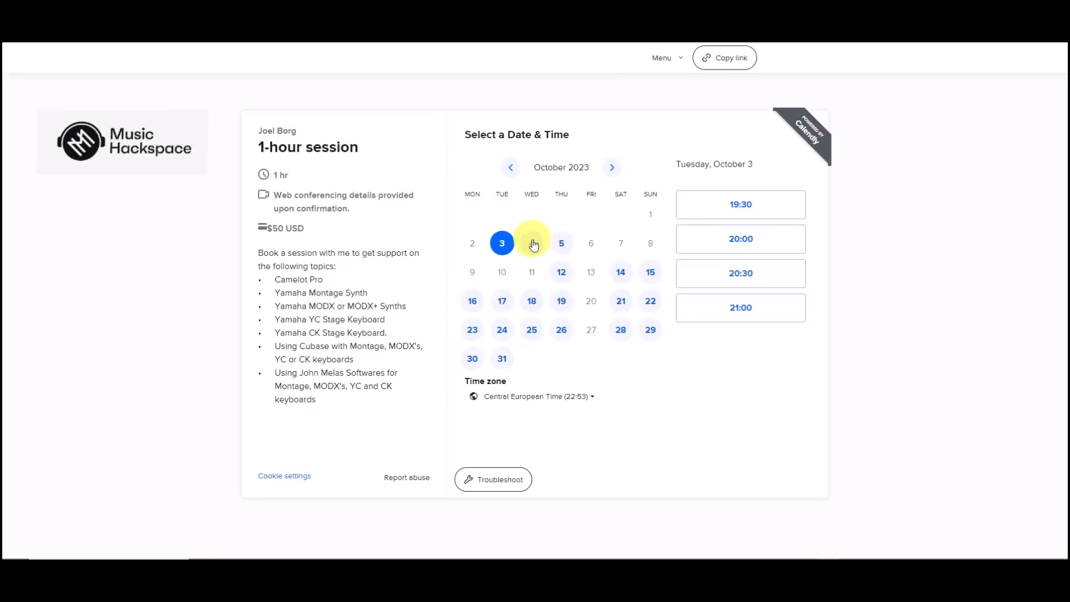
On the Calendly booking page, choose Wednesday, October 4 at 20:30 for the 1-hour session and continue to the details form
{"action": "left_click", "coordinate": [532, 243]}
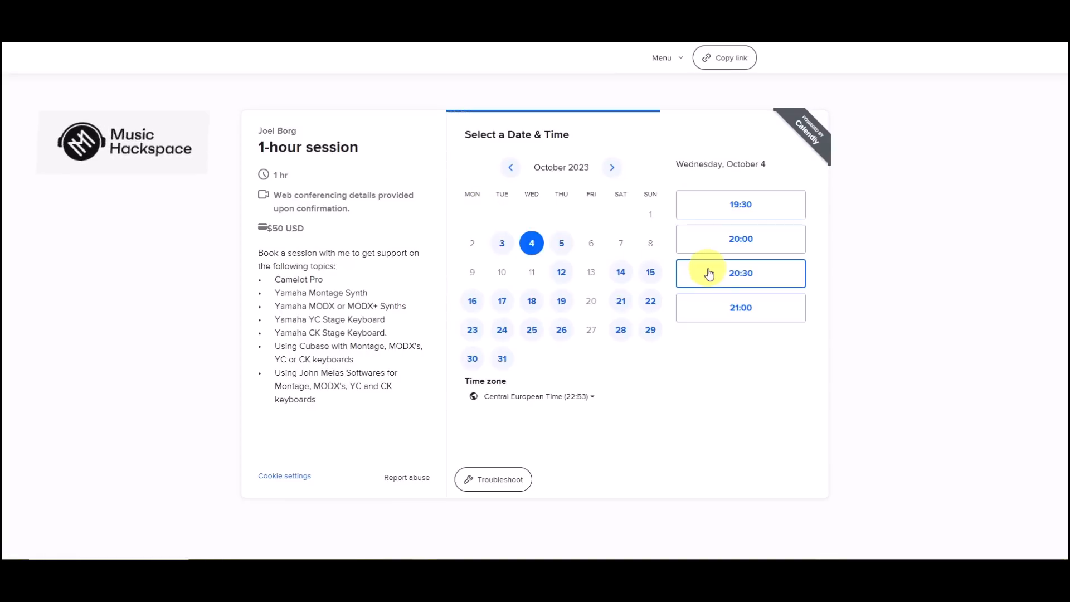
{"action": "left_click", "coordinate": [736, 272]}
{"action": "left_click", "coordinate": [778, 281]}
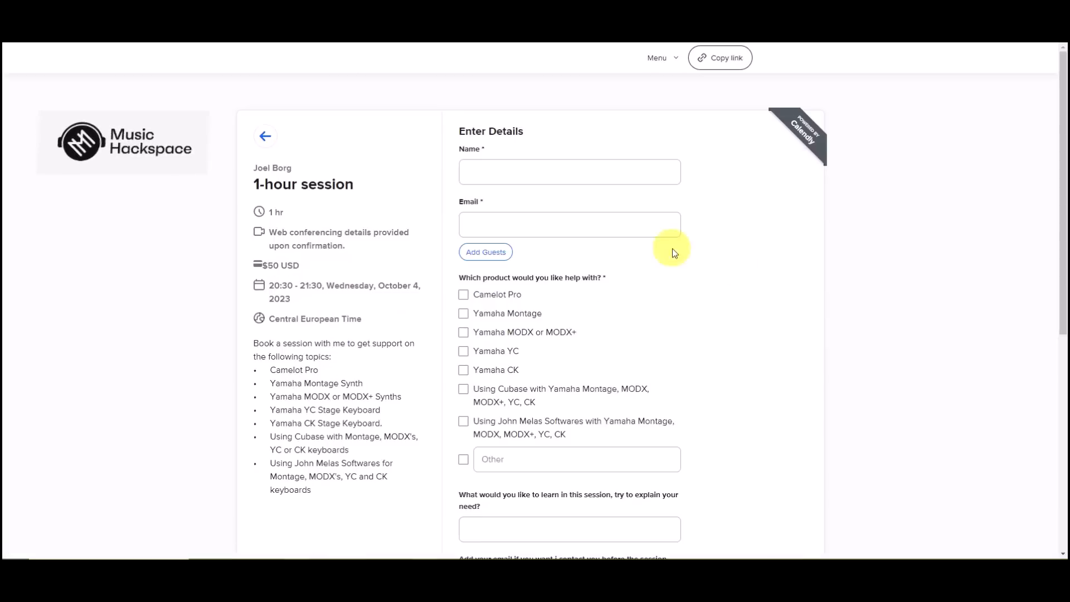
On the booking form, choose Yamaha MODX or MODX+ as the product needing help and review the remaining detail and payment fields
{"action": "left_click", "coordinate": [516, 173]}
{"action": "left_click", "coordinate": [501, 223]}
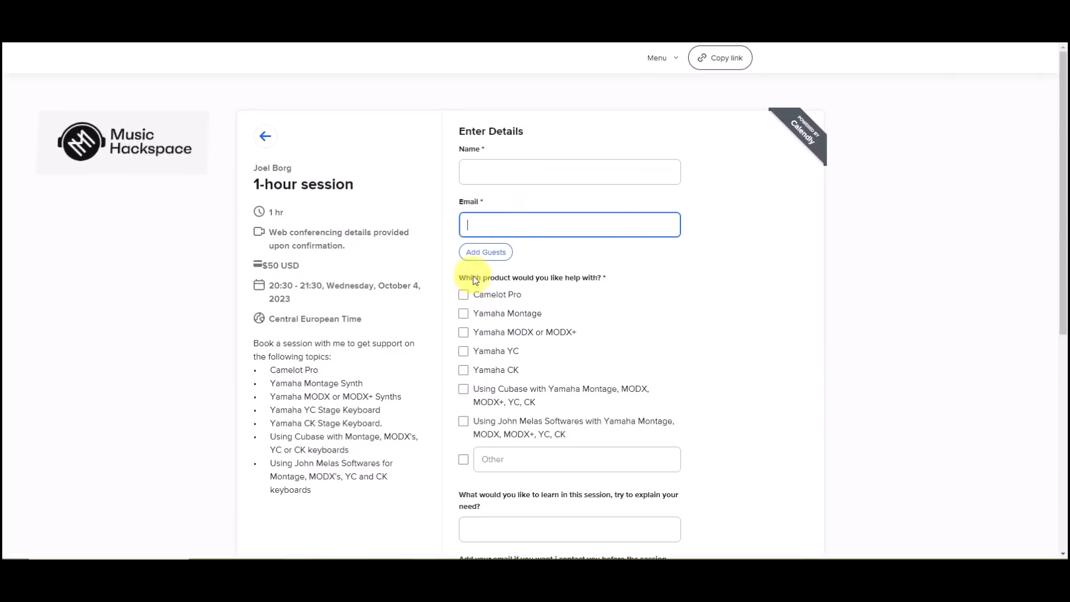
{"action": "left_click", "coordinate": [462, 333]}
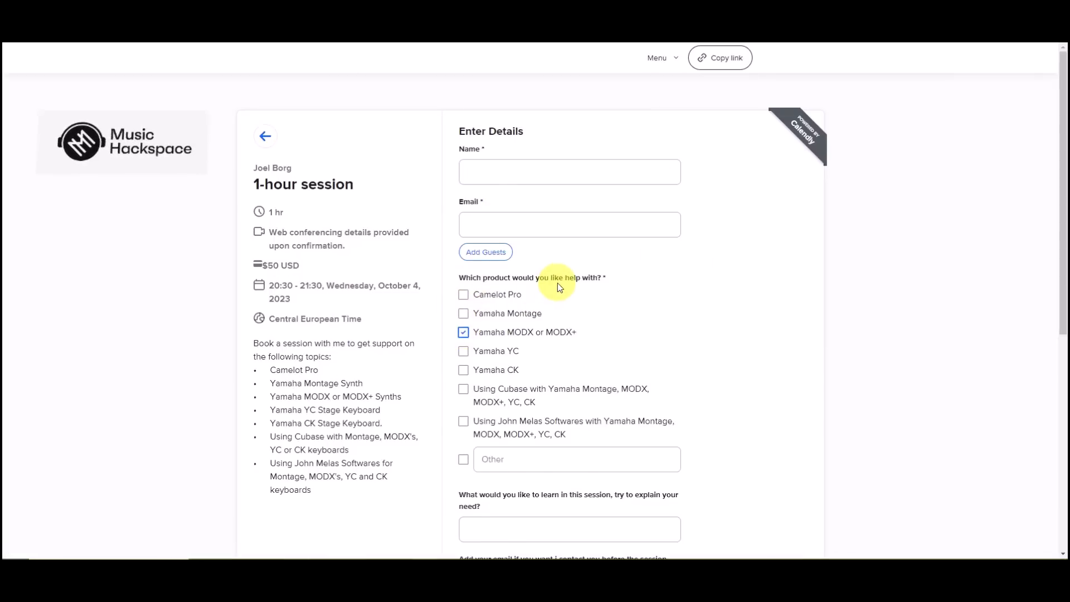
{"action": "scroll", "coordinate": [491, 280], "scroll_direction": "down", "scroll_amount": 3}
{"action": "left_click", "coordinate": [517, 294]}
{"action": "left_click", "coordinate": [485, 359]}
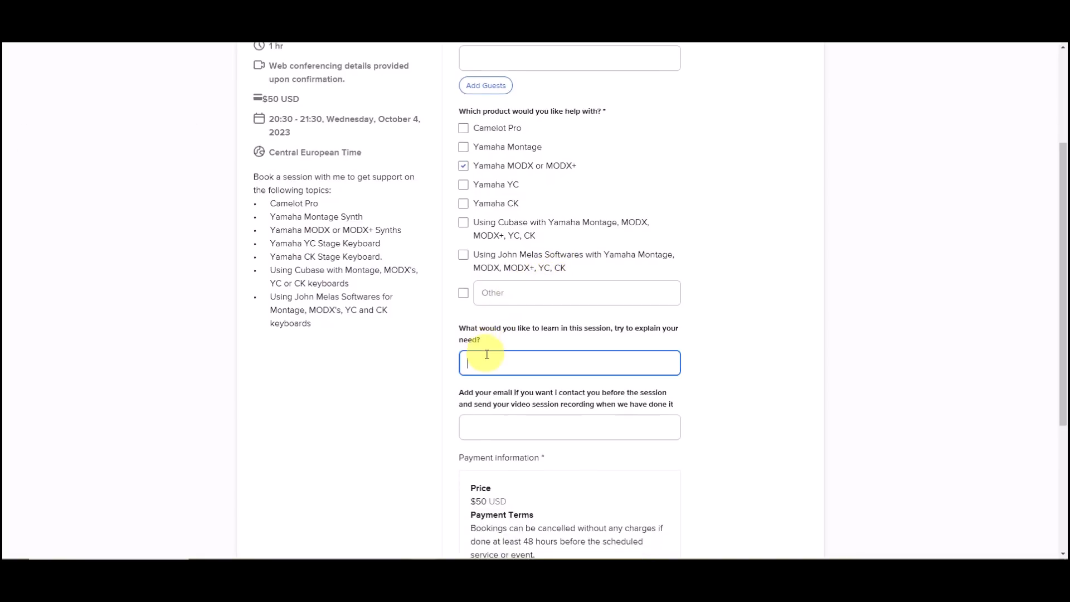
{"action": "scroll", "coordinate": [527, 320], "scroll_direction": "down", "scroll_amount": 2}
{"action": "scroll", "coordinate": [529, 320], "scroll_direction": "down", "scroll_amount": 3}
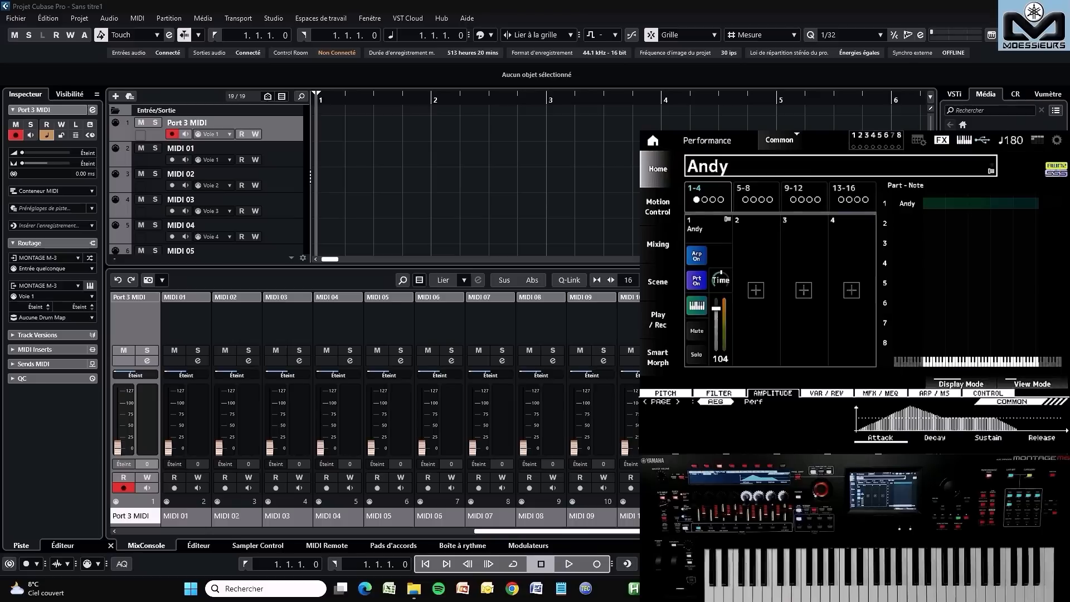
Back in Cubase, check the USB Main and USB 1&2 input channels in the MixConsole, clearing the clip indicator on USB Main
{"action": "left_click", "coordinate": [208, 531]}
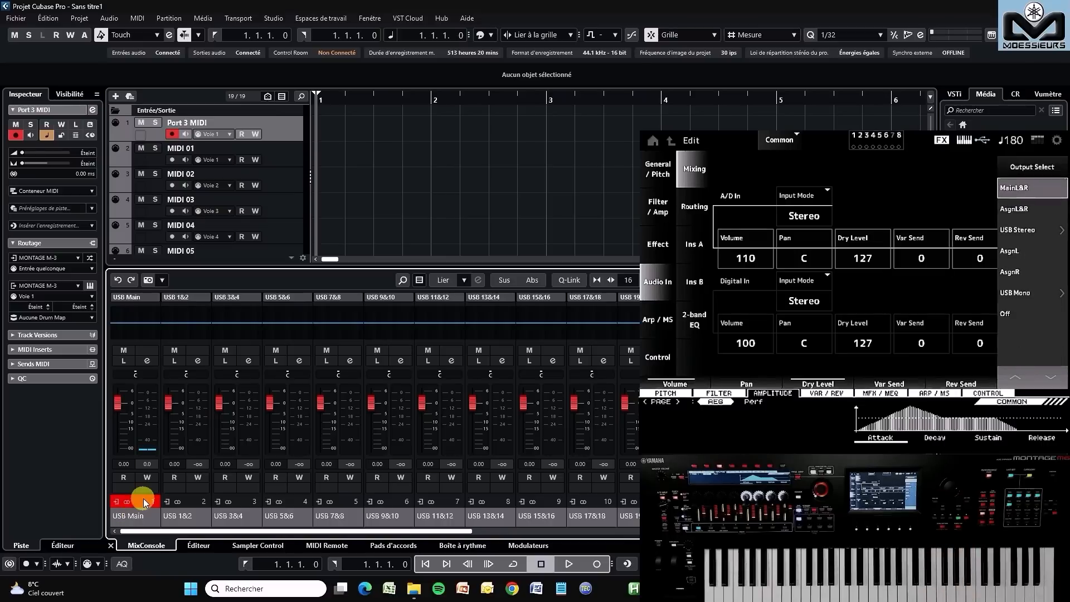
{"action": "left_click", "coordinate": [145, 502]}
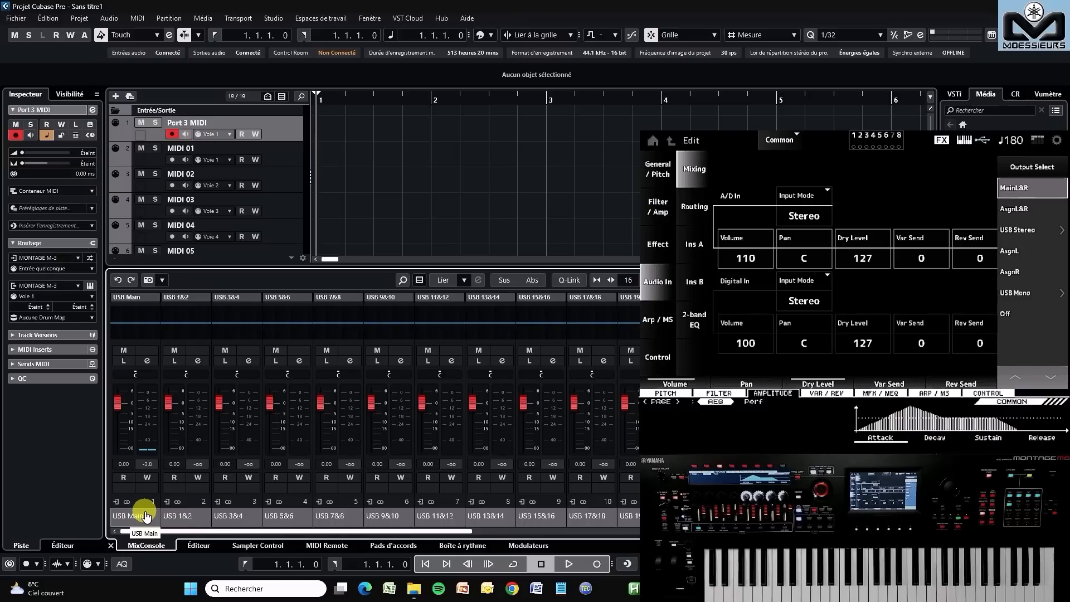
{"action": "left_click", "coordinate": [176, 515]}
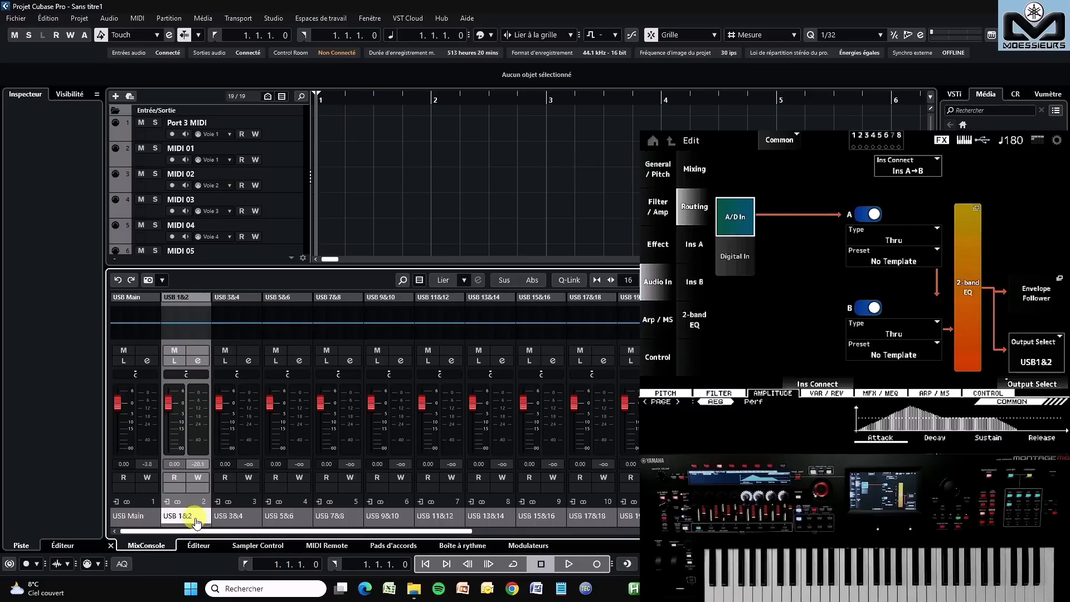
Add 16 stereo audio tracks with USB Main as the audio input and Main as the output
{"action": "scroll", "coordinate": [269, 229], "scroll_direction": "down", "scroll_amount": 6}
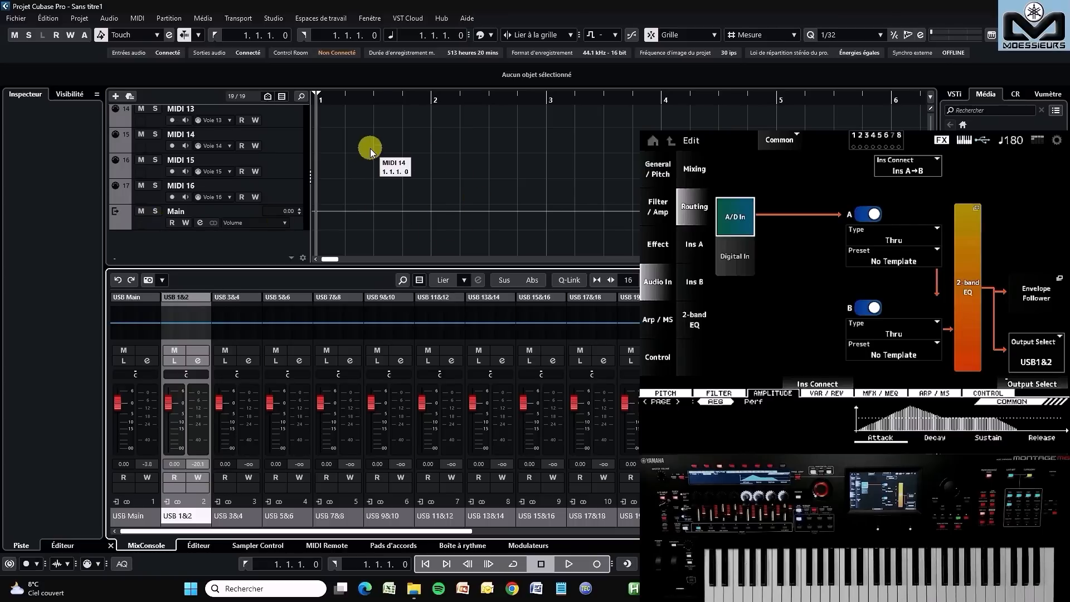
{"action": "left_click", "coordinate": [86, 20]}
{"action": "mouse_move", "coordinate": [93, 29]}
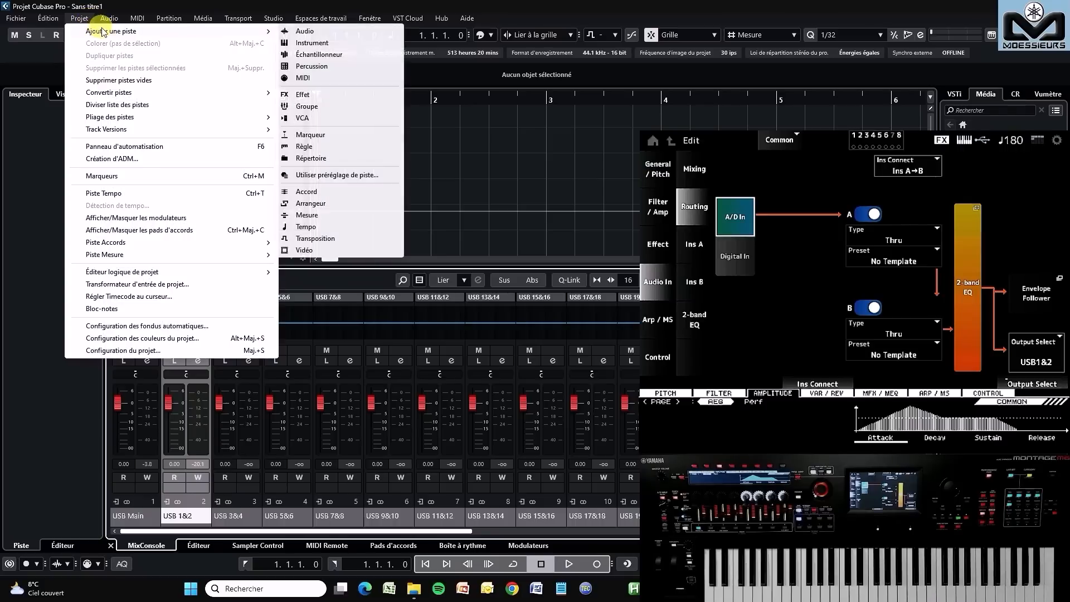
{"action": "left_click", "coordinate": [356, 32]}
{"action": "left_click", "coordinate": [459, 116]}
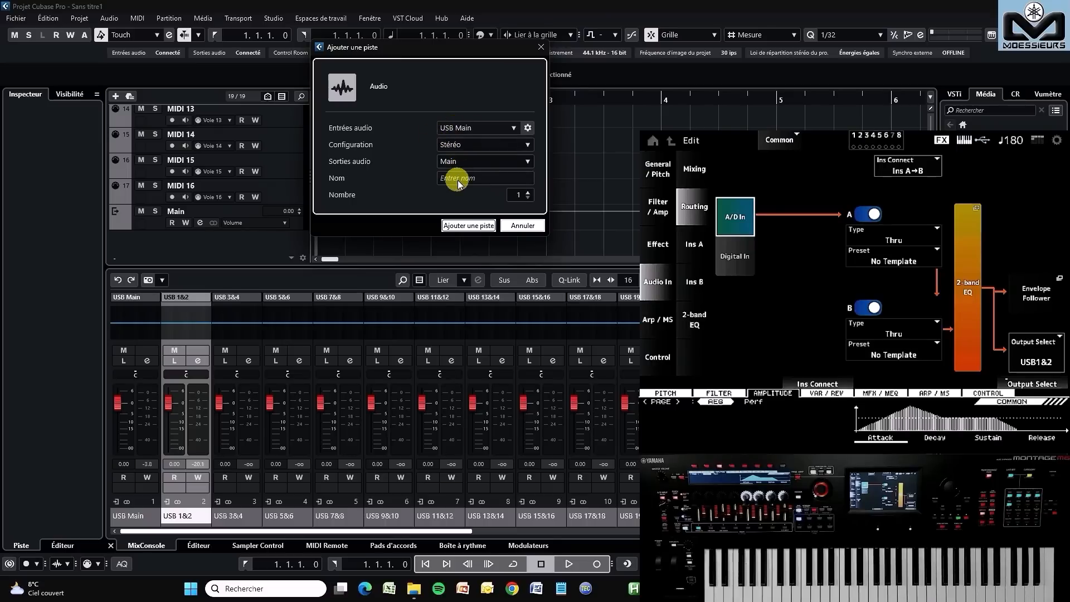
{"action": "left_click", "coordinate": [517, 196]}
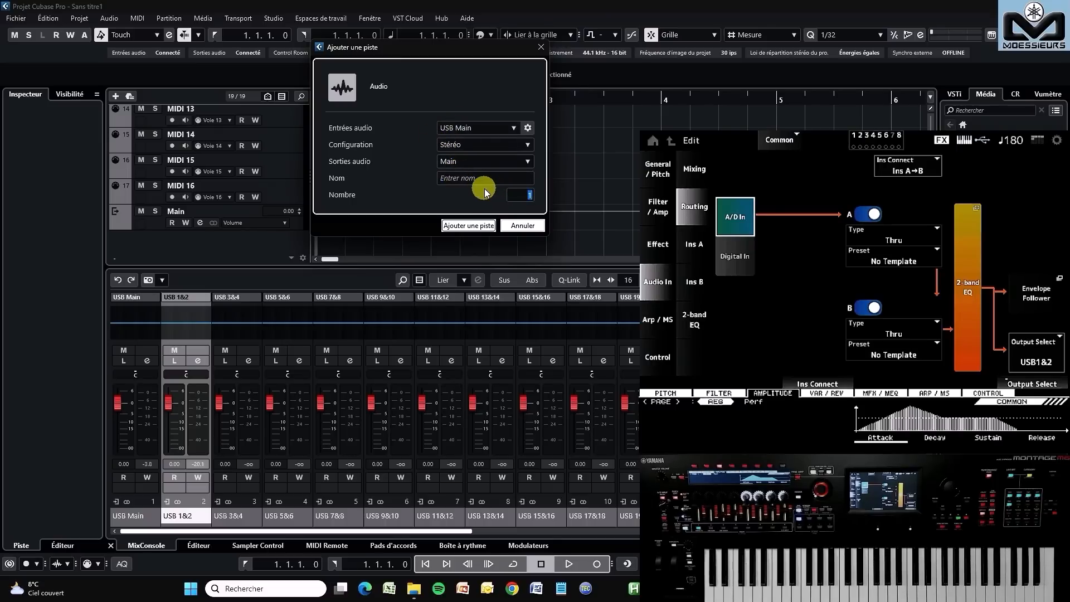
{"action": "type", "text": "16"}
{"action": "left_click", "coordinate": [467, 225]}
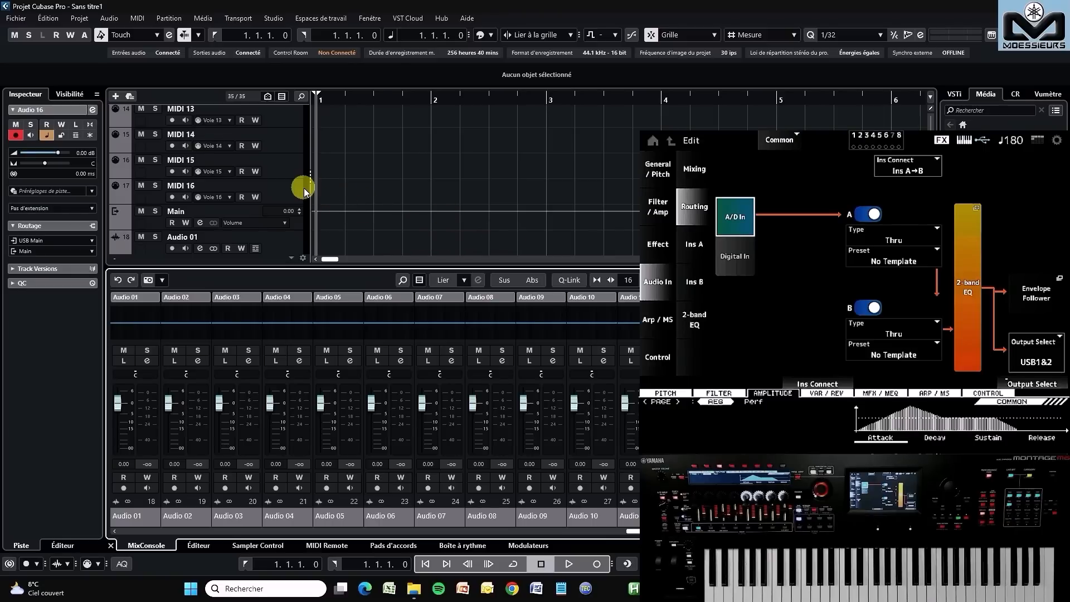
Move the Main output track below the last audio track in the track list
{"action": "scroll", "coordinate": [303, 188], "scroll_direction": "down", "scroll_amount": 1}
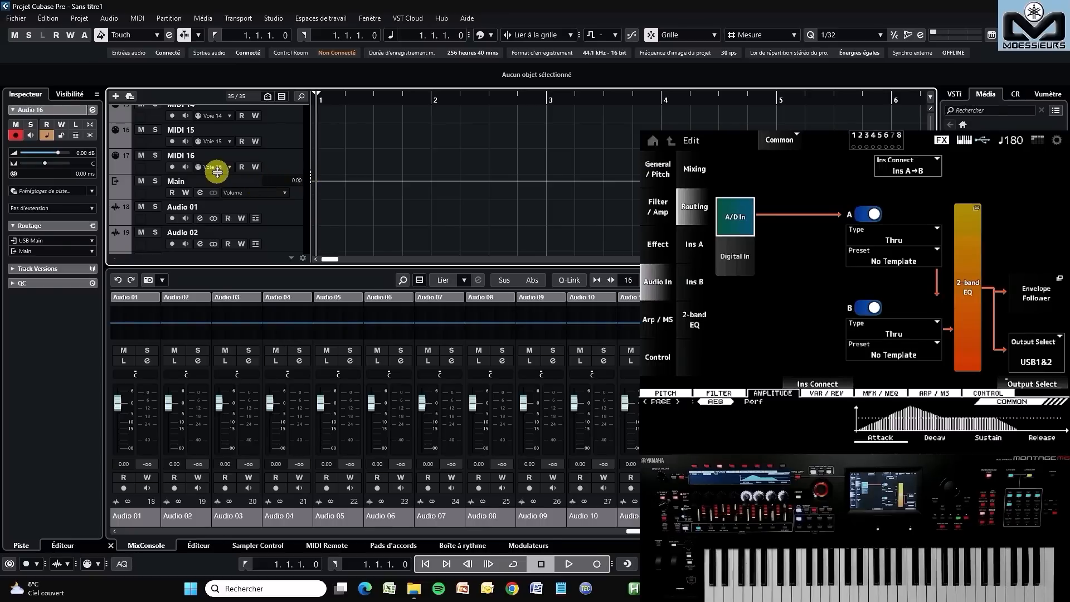
{"action": "left_click", "coordinate": [239, 189]}
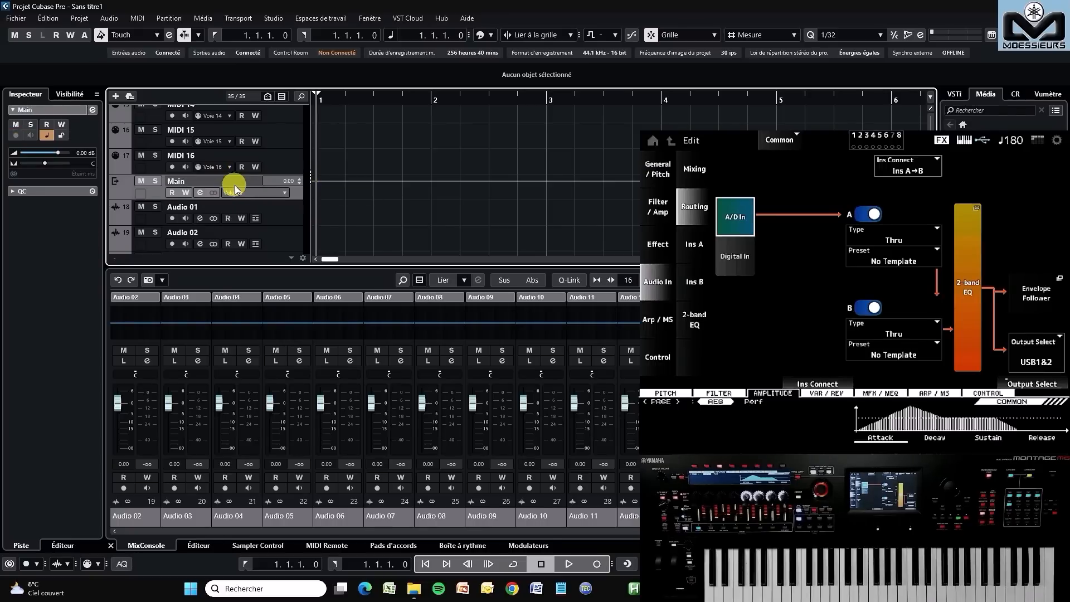
{"action": "left_click_drag", "start_coordinate": [235, 185], "coordinate": [240, 240]}
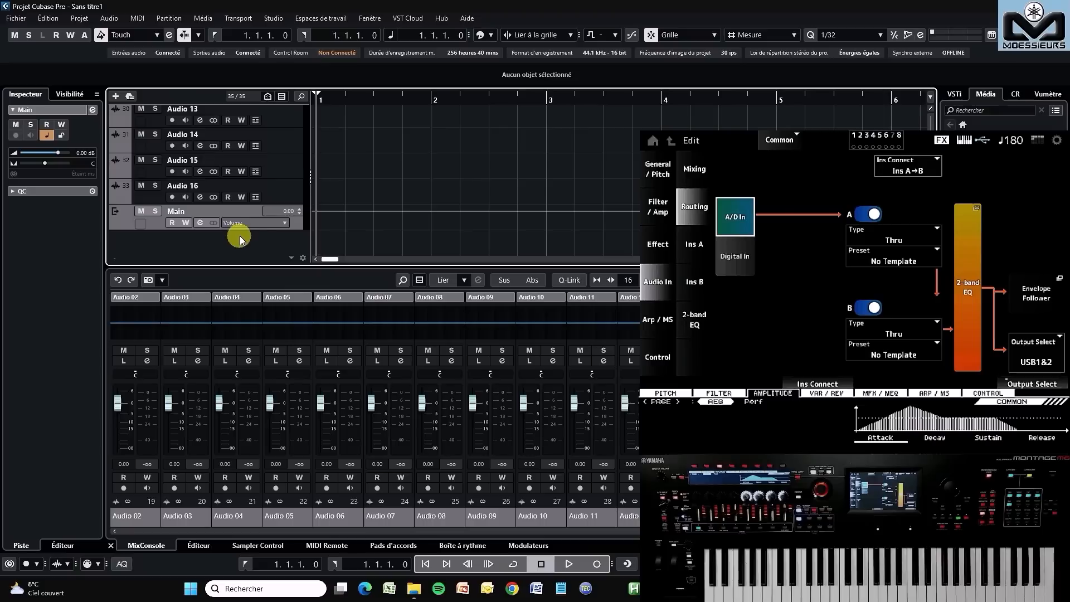
Rename the Audio 01 track as Main
{"action": "scroll", "coordinate": [266, 210], "scroll_direction": "up", "scroll_amount": 3}
{"action": "scroll", "coordinate": [282, 163], "scroll_direction": "up", "scroll_amount": 10}
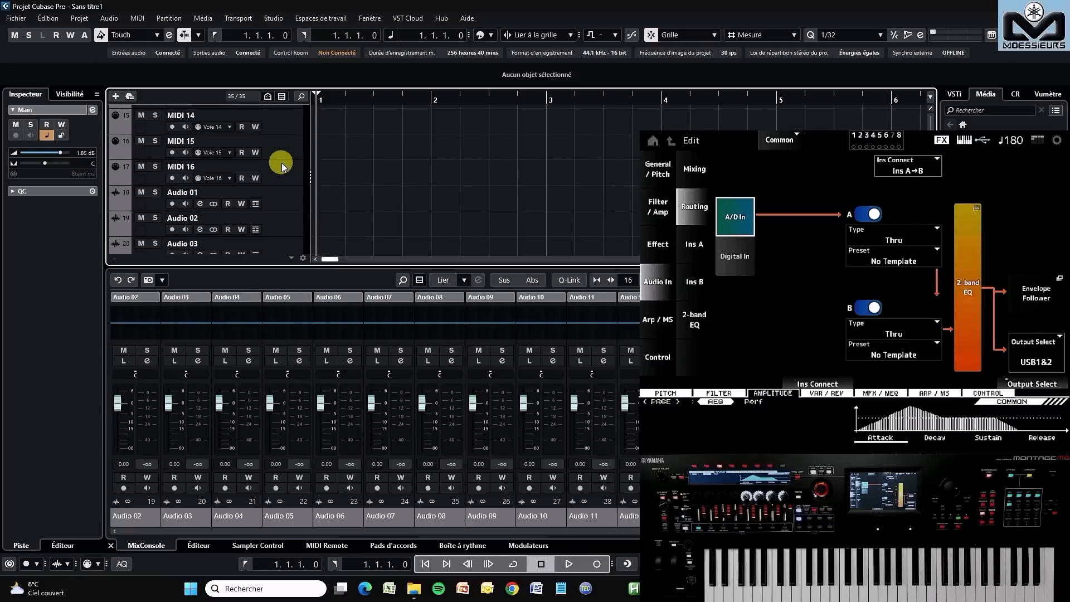
{"action": "left_click", "coordinate": [288, 199]}
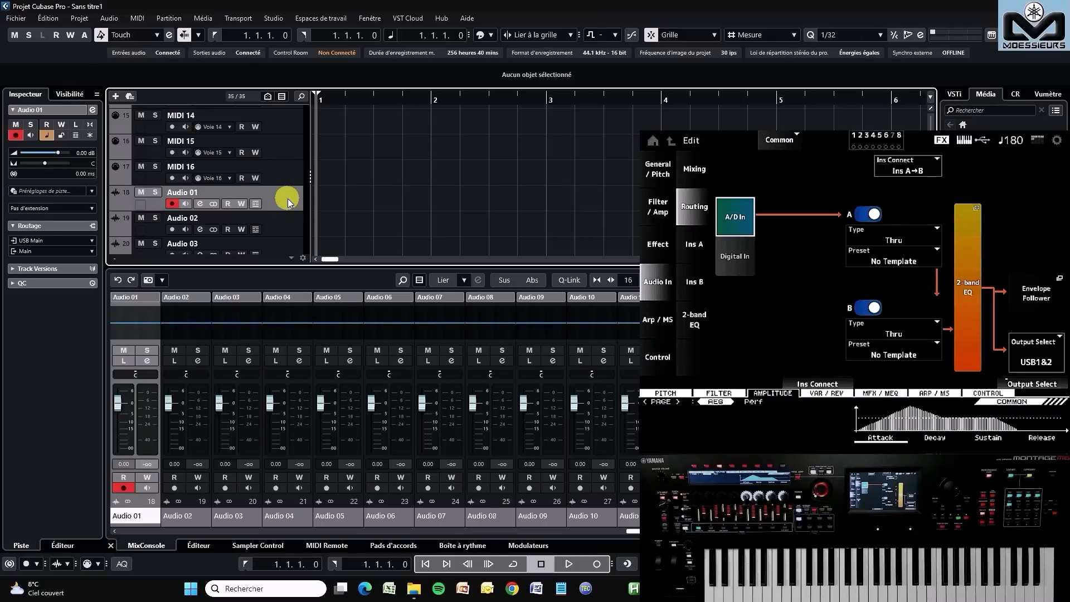
{"action": "double_click", "coordinate": [209, 192]}
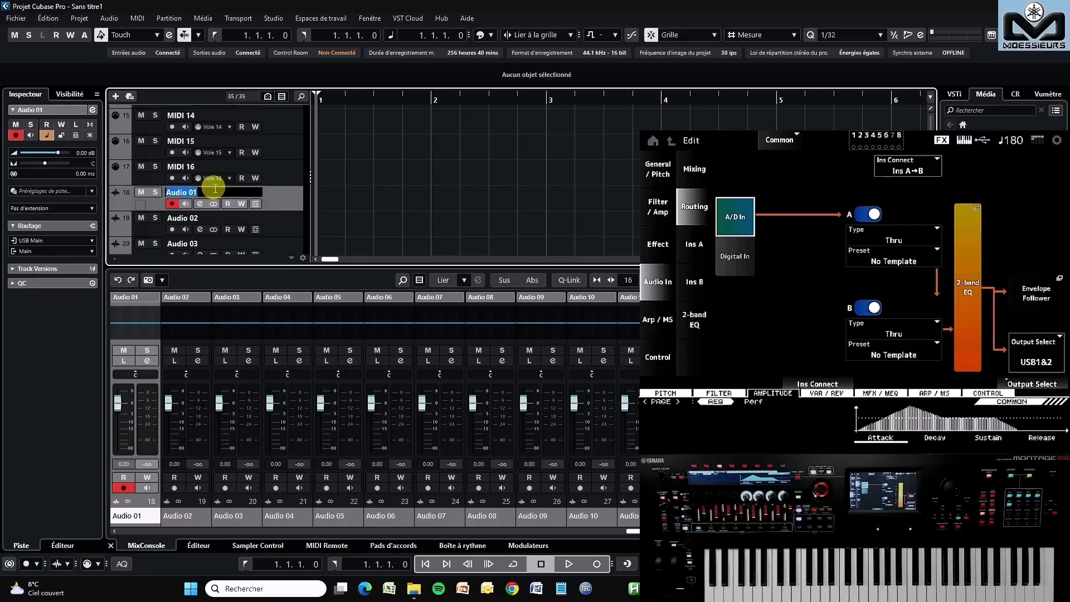
{"action": "type", "text": "Main"}
{"action": "key", "text": "Return"}
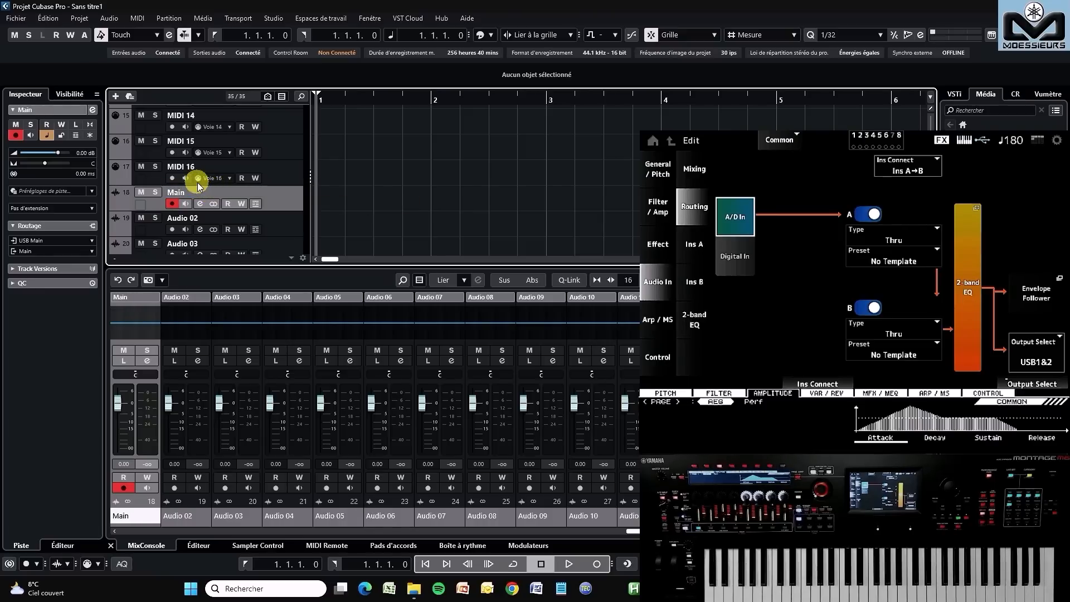
Rename the Audio 02 track as CK61 and set its input routing to USB 1&2
{"action": "double_click", "coordinate": [226, 218]}
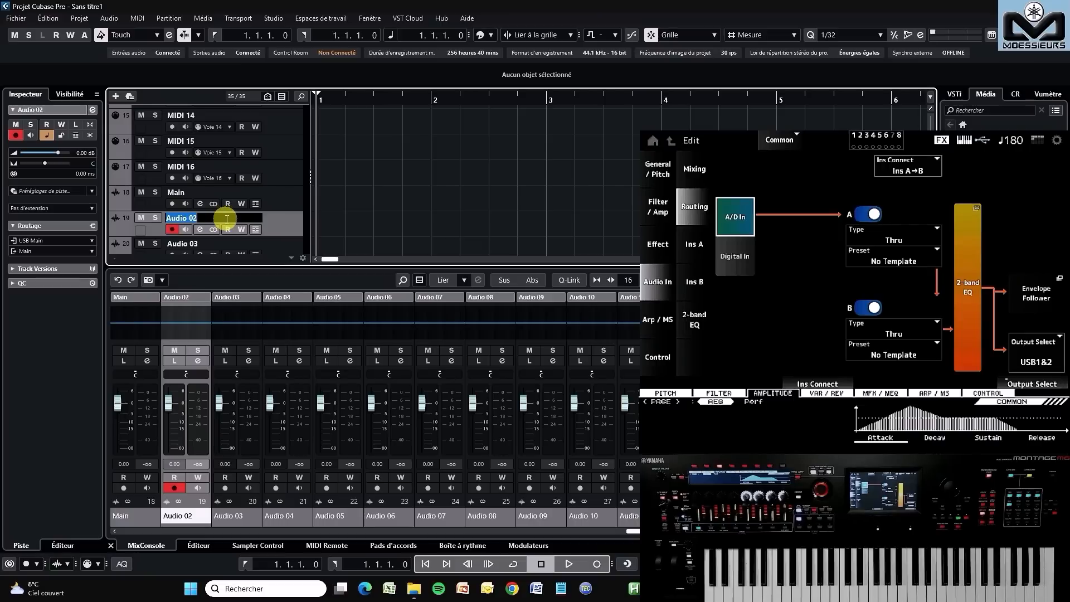
{"action": "type", "text": "CK61"}
{"action": "key", "text": "Return"}
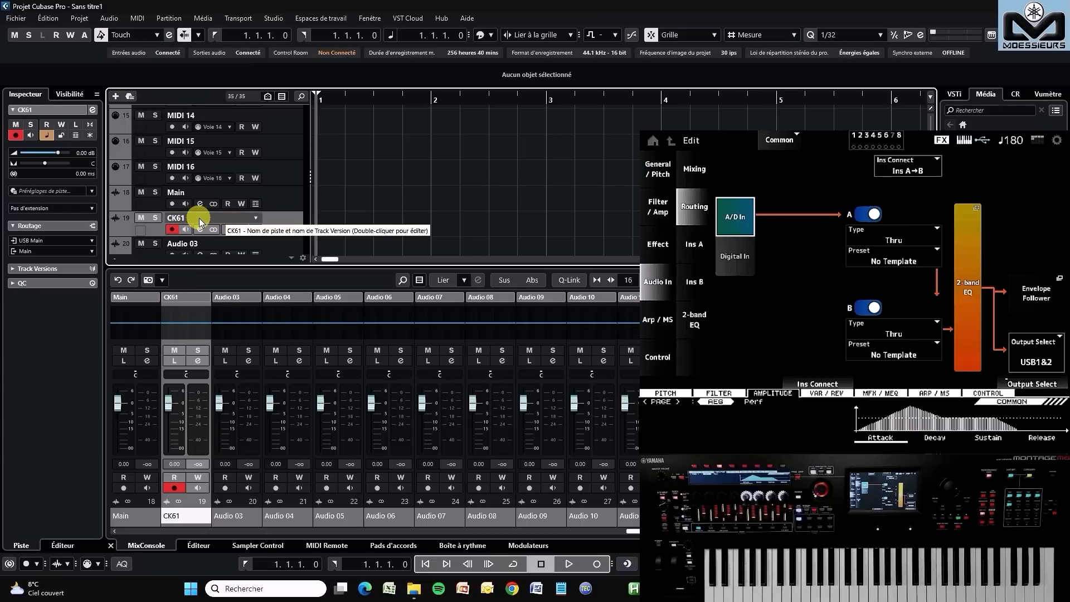
{"action": "left_click", "coordinate": [53, 241]}
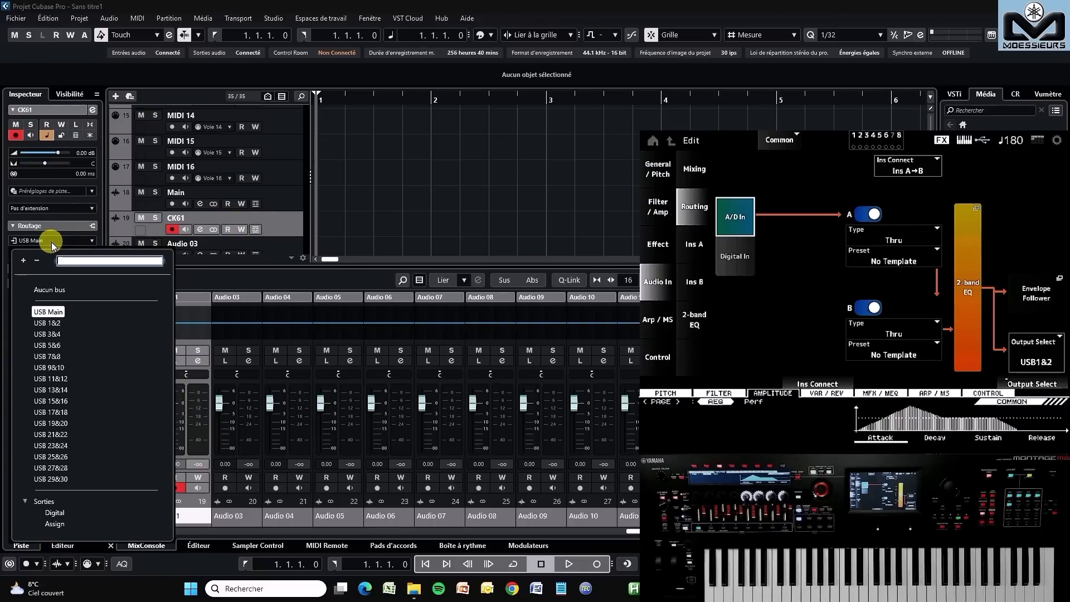
{"action": "left_click", "coordinate": [60, 323]}
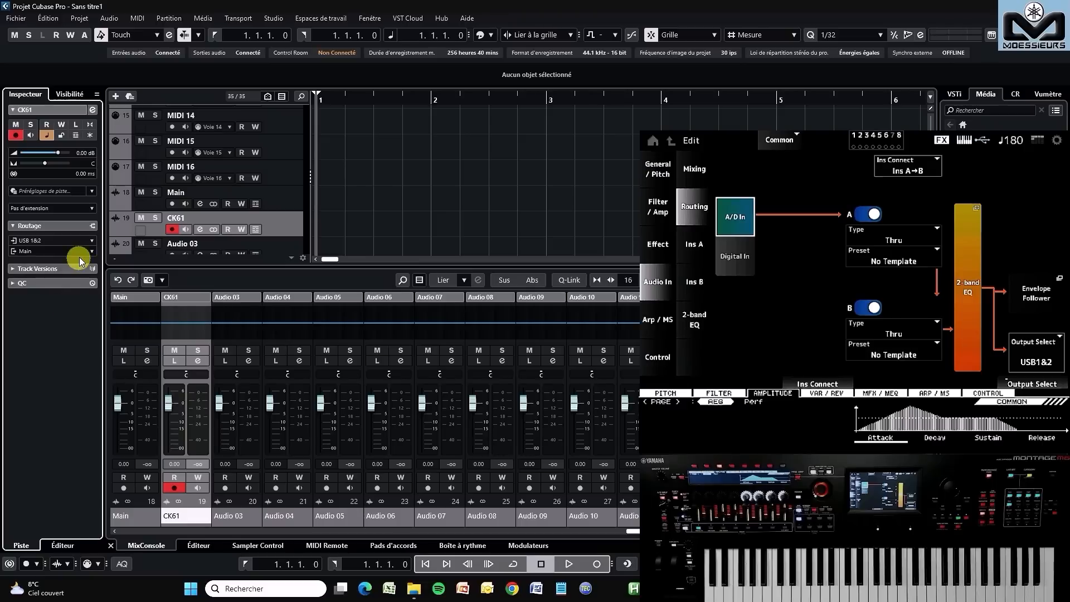
Set the input routing of the Audio 03 track to USB 3&4 and reselect the CK61 track
{"action": "left_click", "coordinate": [281, 247]}
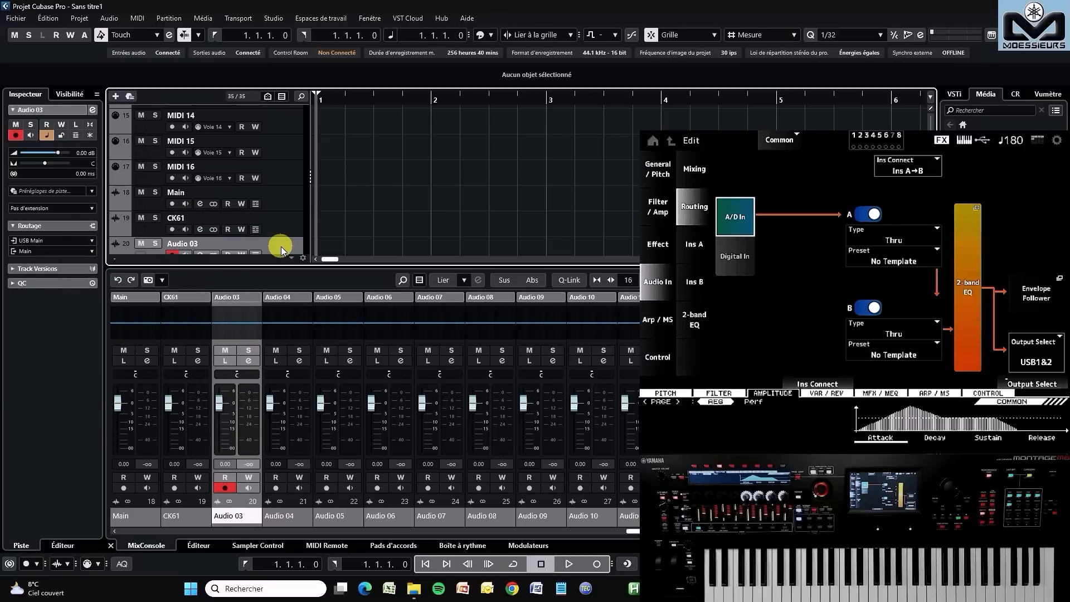
{"action": "left_click", "coordinate": [42, 239]}
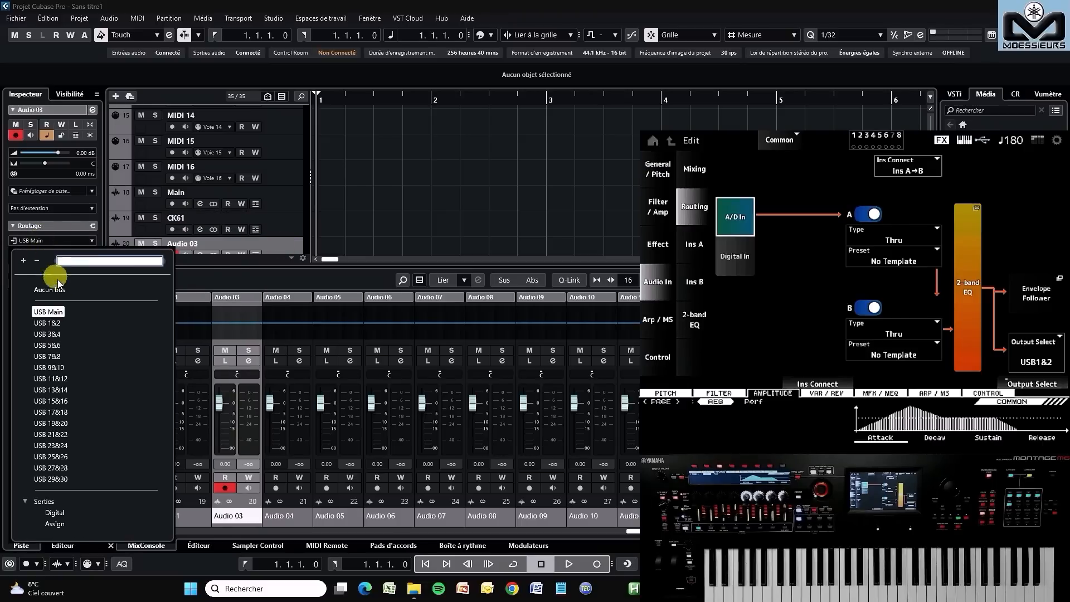
{"action": "left_click", "coordinate": [62, 334]}
{"action": "scroll", "coordinate": [251, 239], "scroll_direction": "down", "scroll_amount": 2}
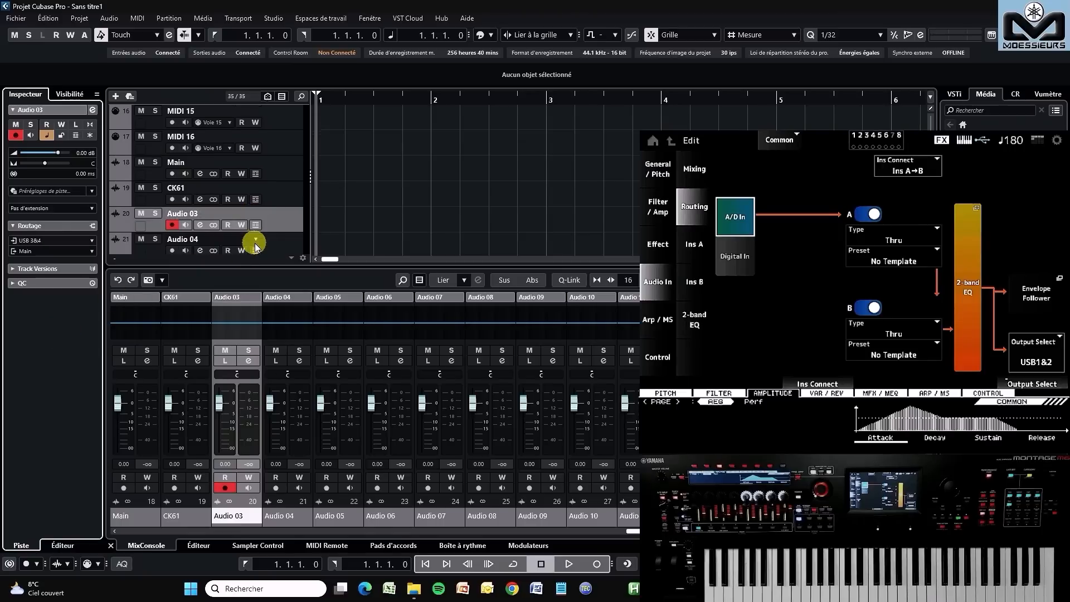
{"action": "scroll", "coordinate": [255, 245], "scroll_direction": "up", "scroll_amount": 3}
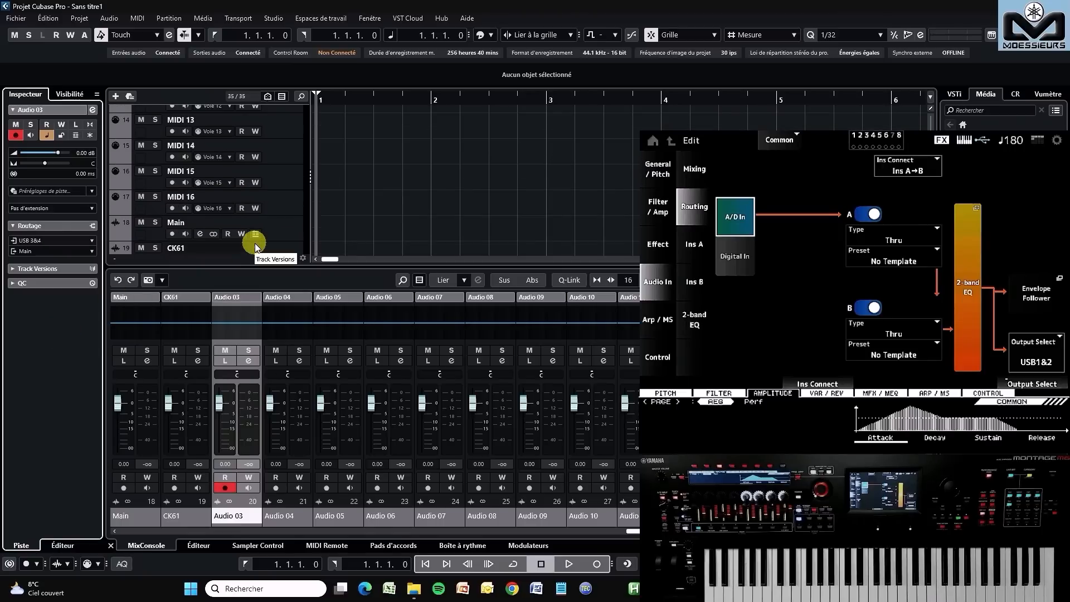
{"action": "scroll", "coordinate": [256, 243], "scroll_direction": "down", "scroll_amount": 3}
{"action": "scroll", "coordinate": [261, 235], "scroll_direction": "up", "scroll_amount": 1}
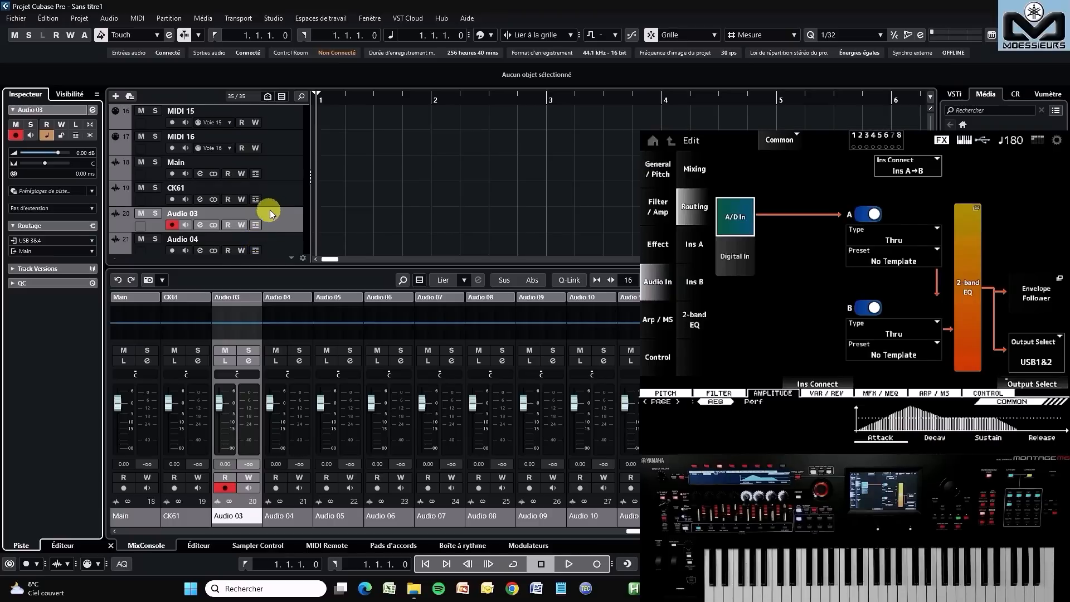
{"action": "left_click", "coordinate": [279, 196]}
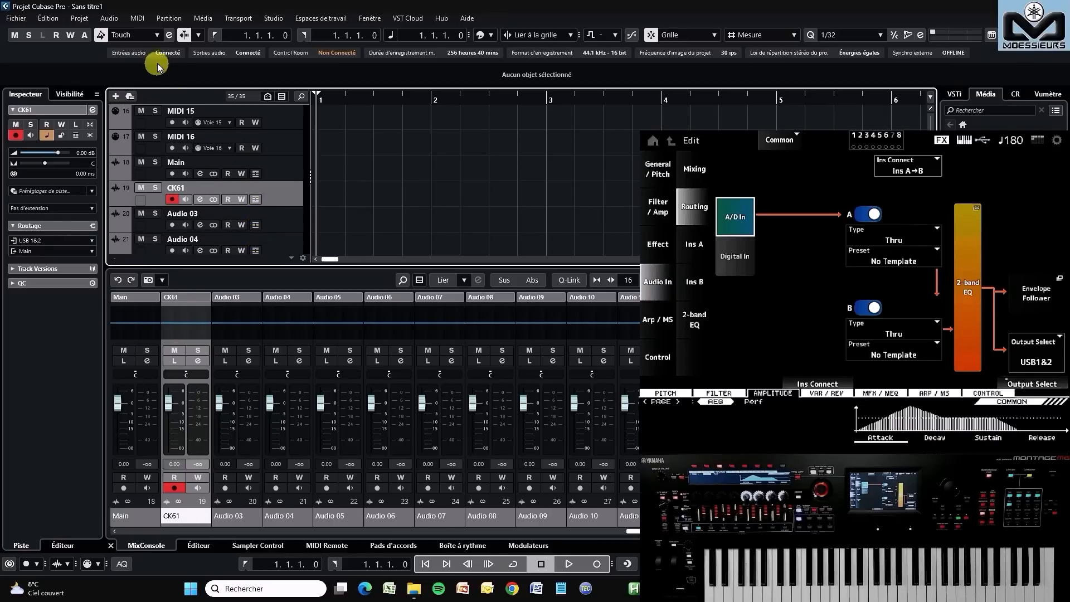
{"action": "left_click", "coordinate": [29, 19]}
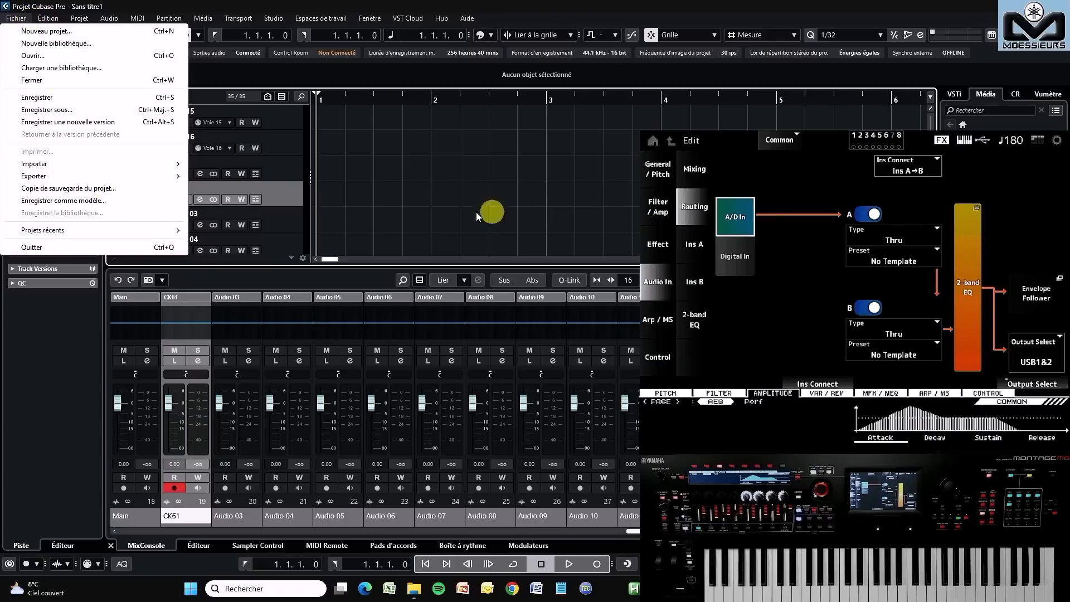
{"action": "left_click", "coordinate": [440, 198]}
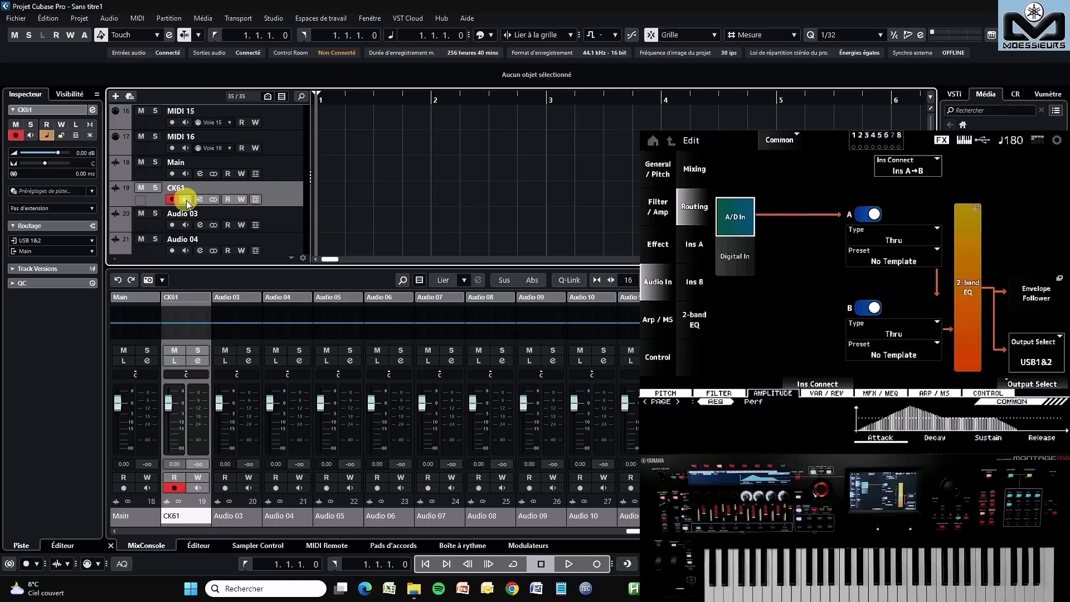
Try monitoring on the CK61 track with record enable off, ending with monitoring off and record enable on, and increase the track's height
{"action": "left_click", "coordinate": [172, 199]}
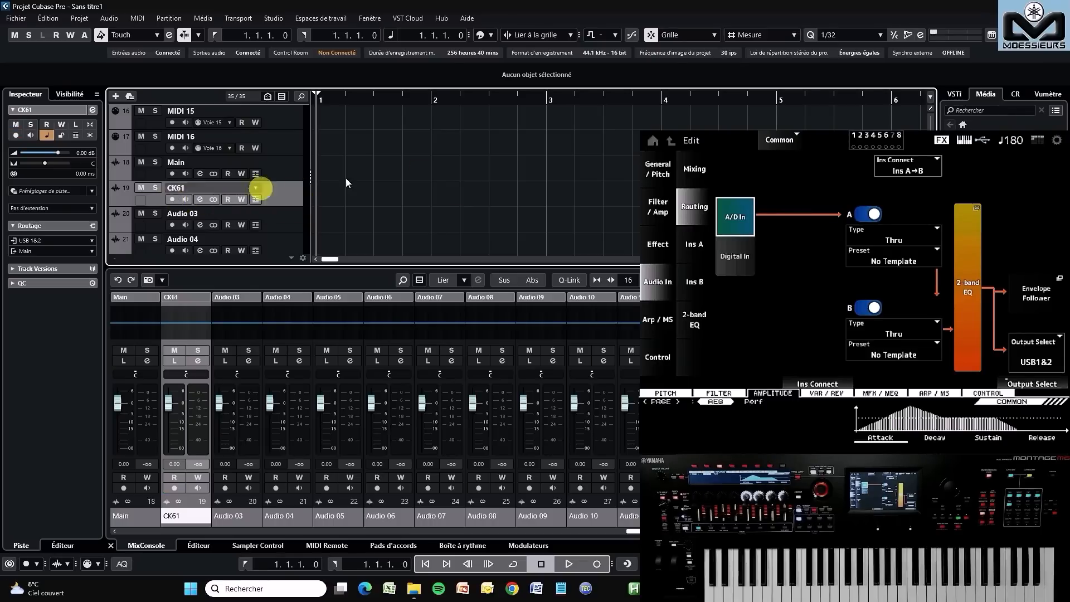
{"action": "left_click", "coordinate": [186, 199]}
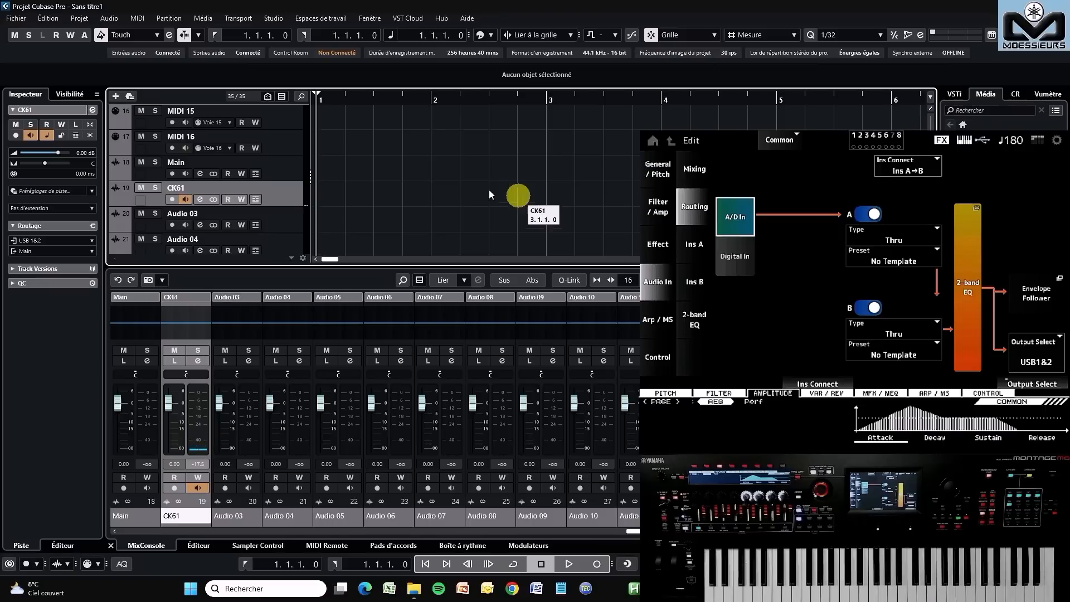
{"action": "left_click", "coordinate": [186, 199]}
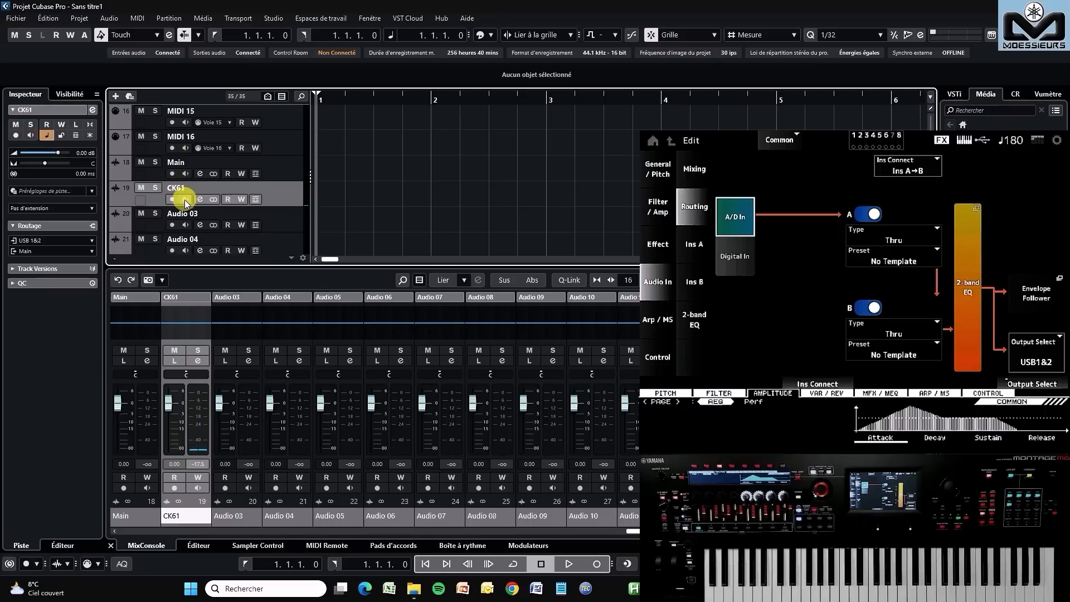
{"action": "left_click", "coordinate": [173, 199]}
{"action": "left_click_drag", "start_coordinate": [282, 208], "coordinate": [285, 220]}
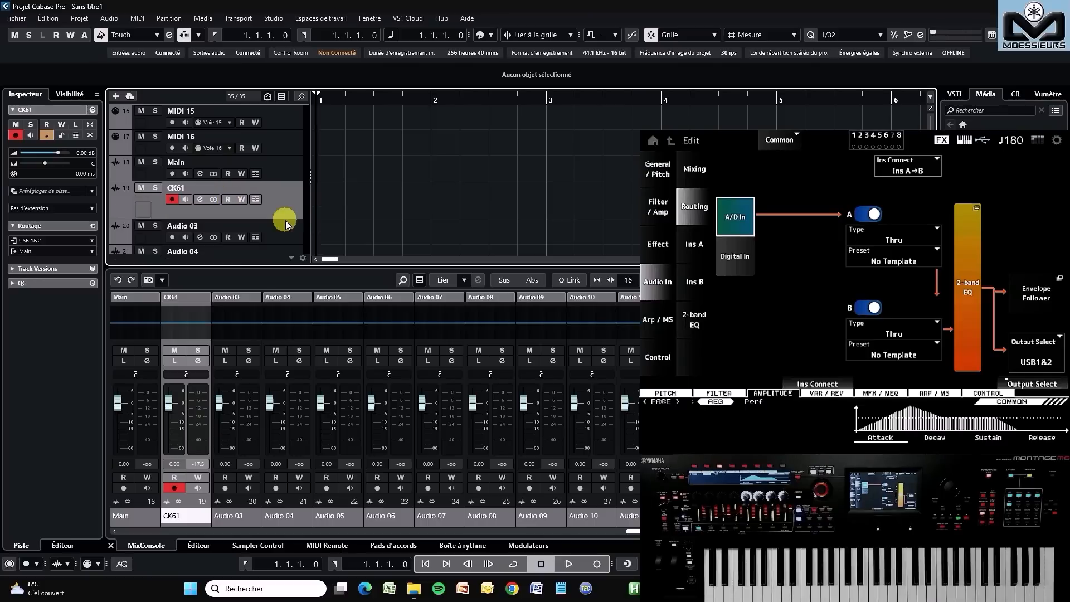
Record a short audio take on the CK61 track from bar 1 and stop the recording
{"action": "left_click", "coordinate": [600, 566]}
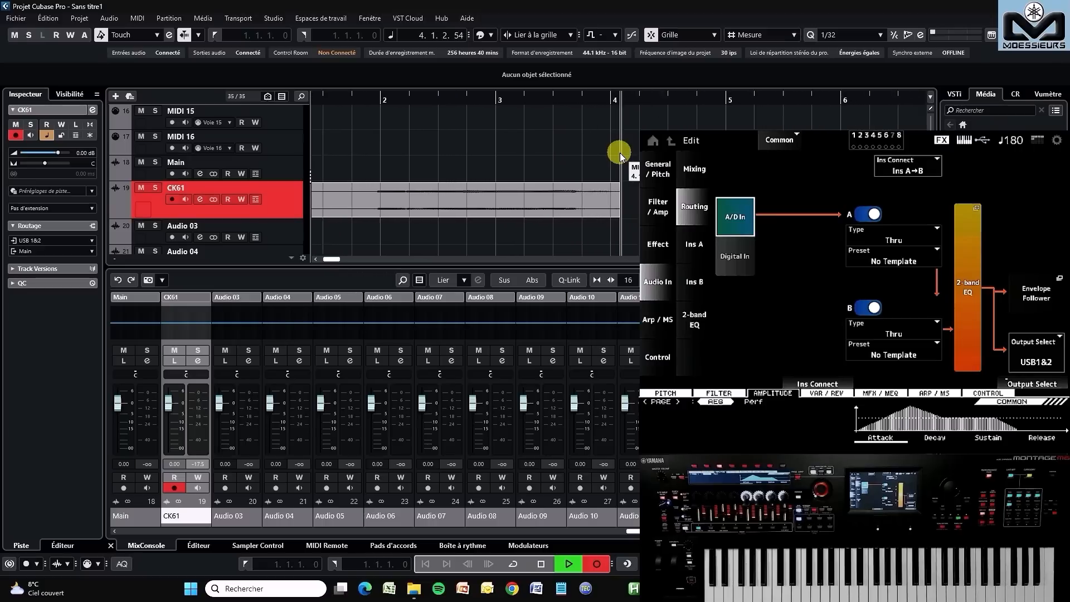
{"action": "left_click", "coordinate": [542, 564]}
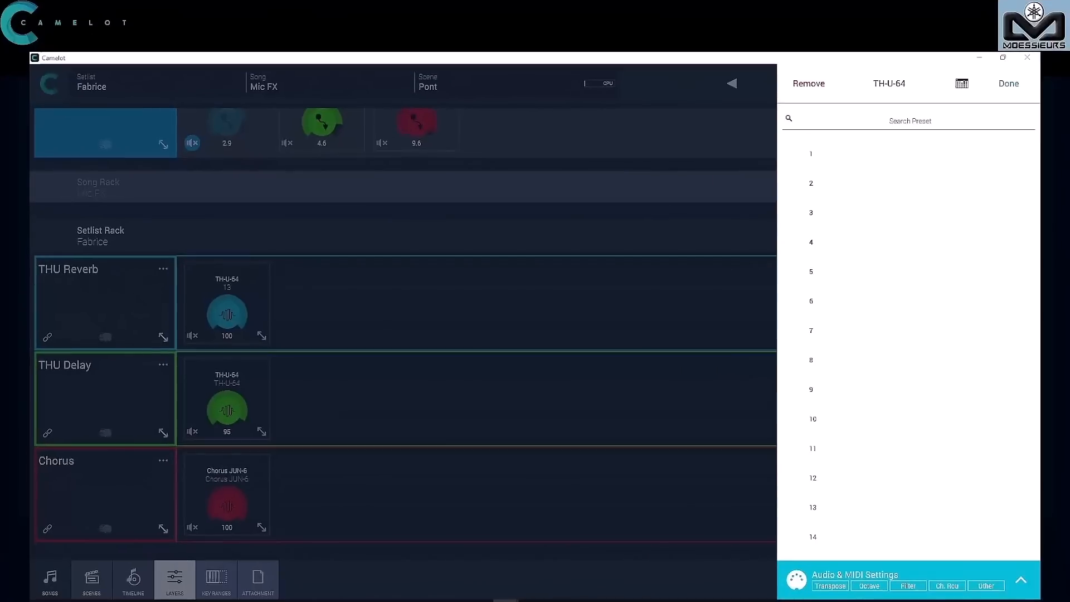
Switch to Camelot, reposition the TH-U plugin window and close it
{"action": "left_click_drag", "start_coordinate": [544, 150], "coordinate": [695, 150]}
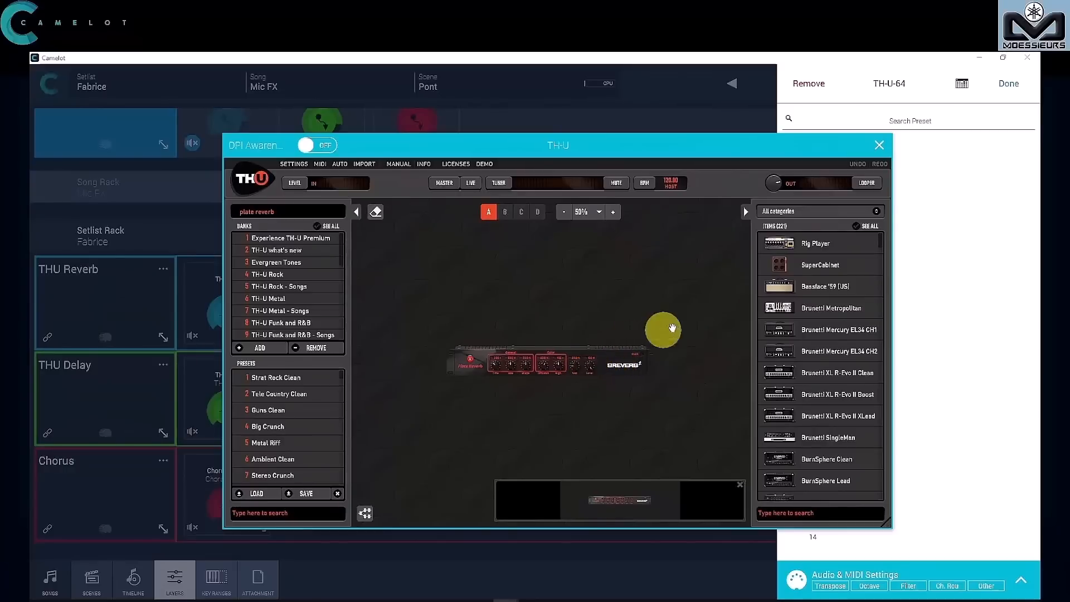
{"action": "left_click", "coordinate": [880, 148]}
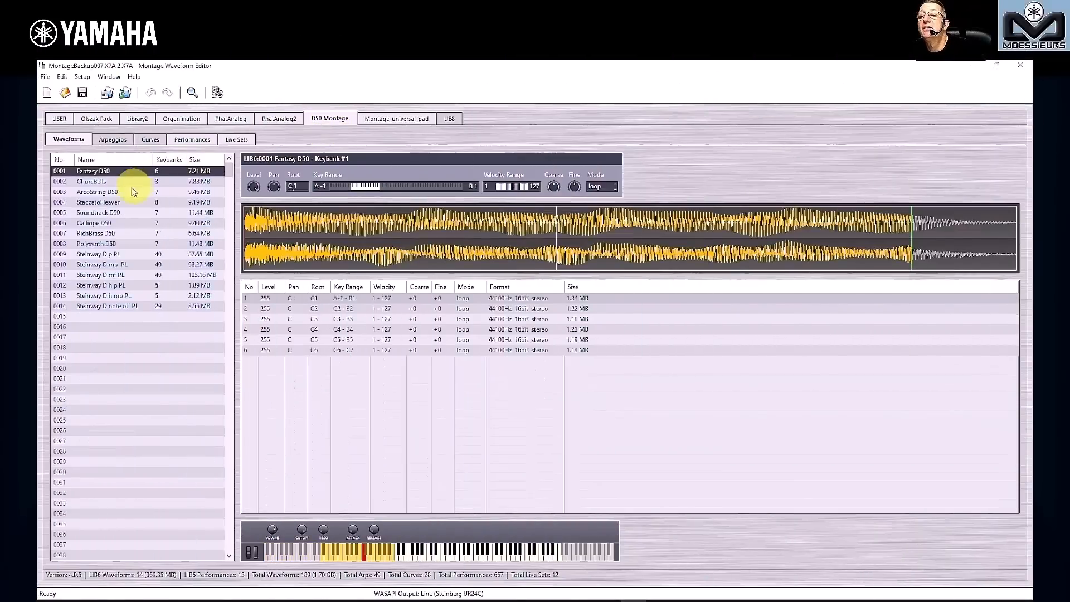
Switch to Montage Waveform Editor, view the ChurcBells and StaccatoHeaven waveforms of the D50 Montage library, and show its performances
{"action": "left_click", "coordinate": [108, 181]}
{"action": "left_click", "coordinate": [108, 202]}
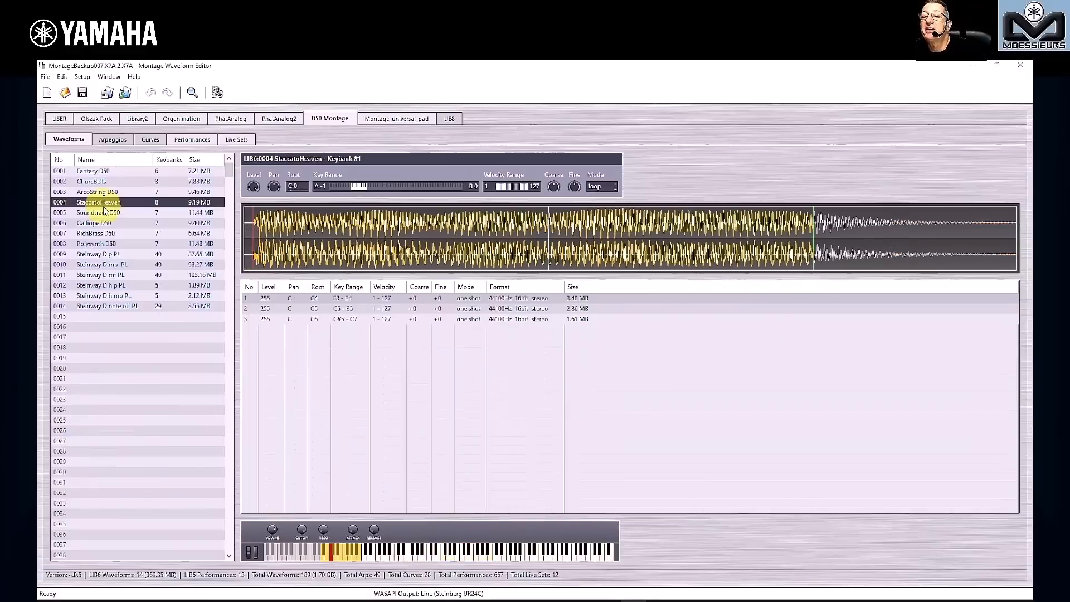
{"action": "left_click", "coordinate": [187, 140]}
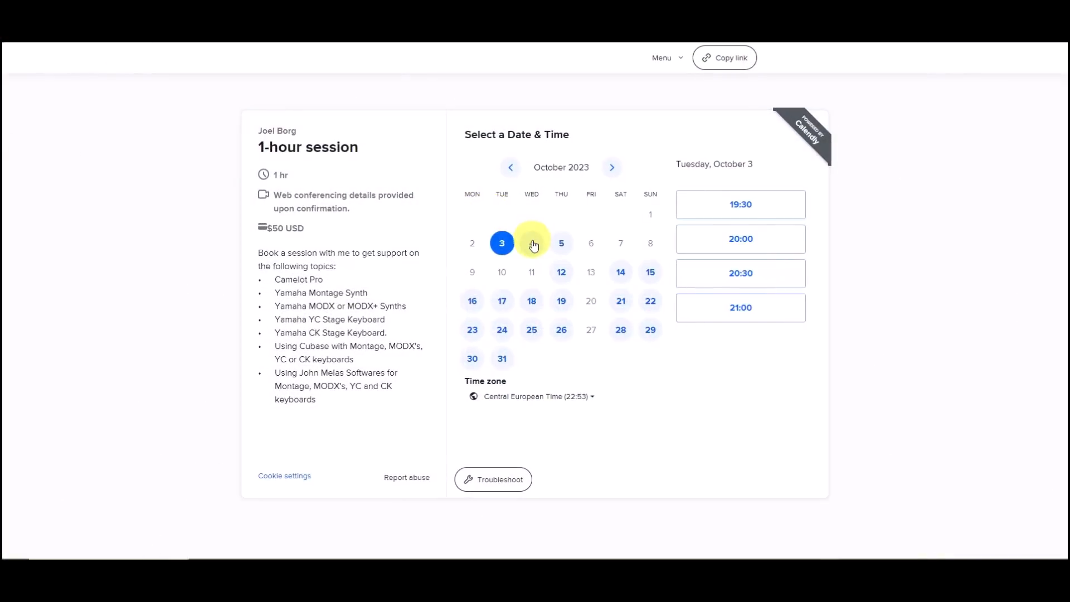
Switch to the Calendly booking page, choose Wednesday, October 4 at 20:30 for the 1-hour session and continue to the booking details
{"action": "left_click", "coordinate": [532, 243]}
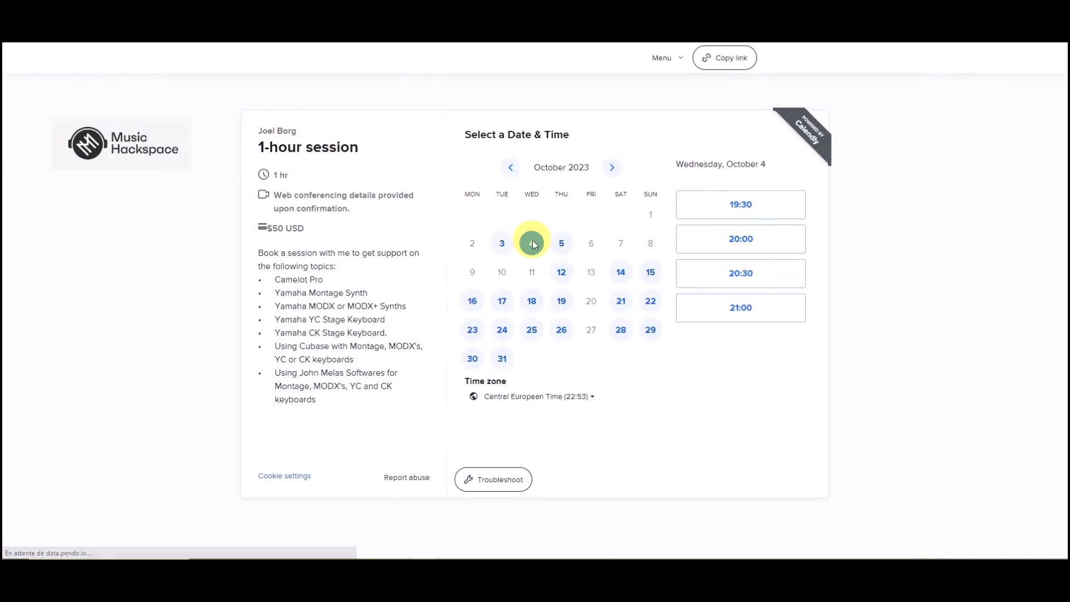
{"action": "left_click", "coordinate": [734, 270]}
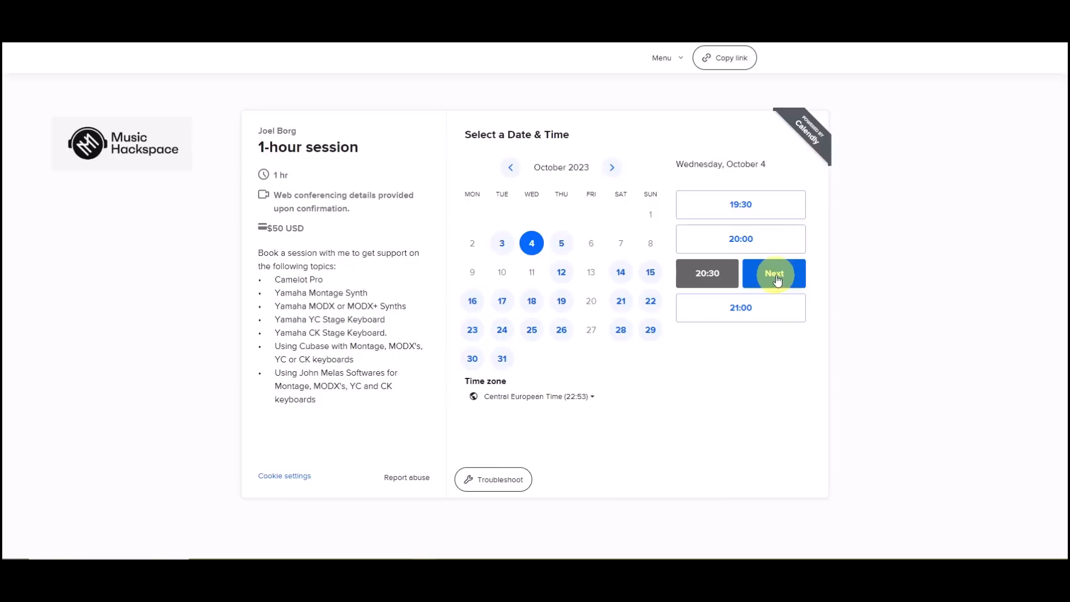
{"action": "left_click", "coordinate": [776, 276]}
Choose Yamaha MODX or MODX+ as the product to get help with and review the remaining booking fields through the payment information
{"action": "left_click", "coordinate": [516, 167]}
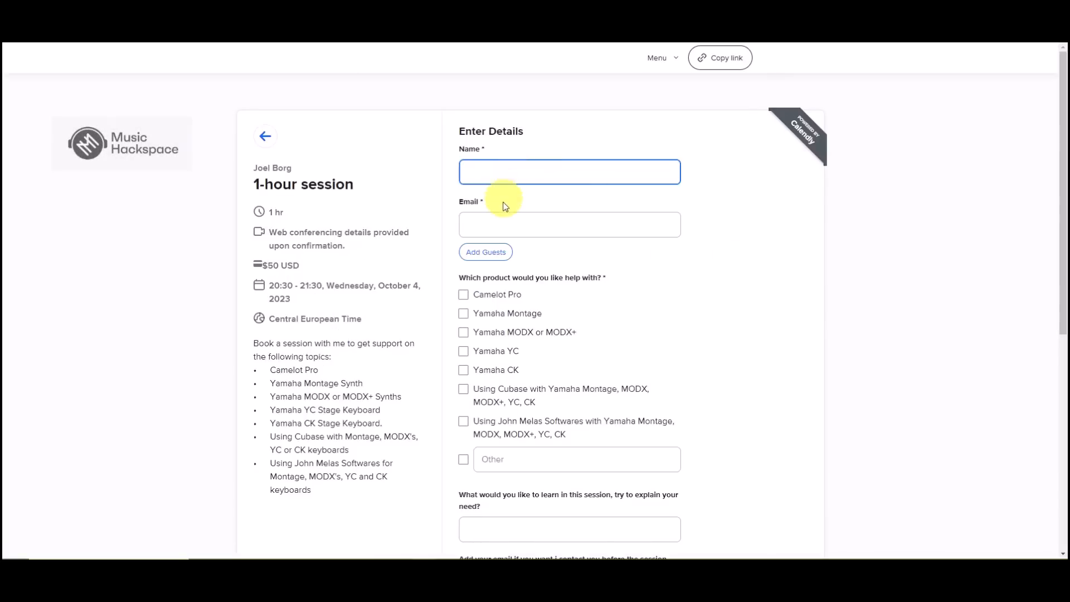
{"action": "left_click", "coordinate": [495, 220]}
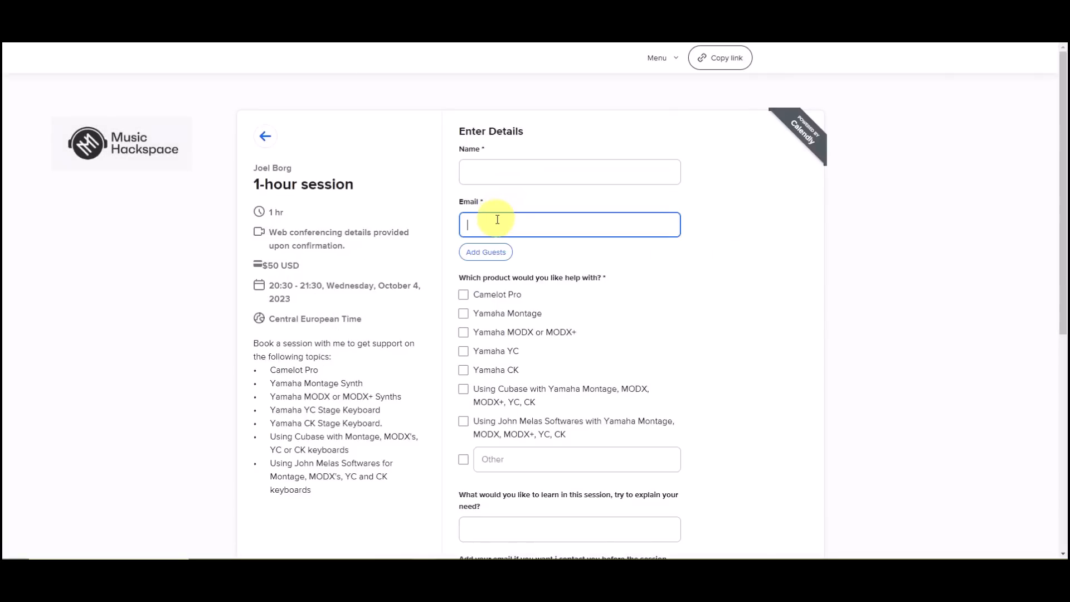
{"action": "left_click", "coordinate": [463, 332]}
{"action": "scroll", "coordinate": [552, 286], "scroll_direction": "down", "scroll_amount": 3}
{"action": "left_click", "coordinate": [524, 293]}
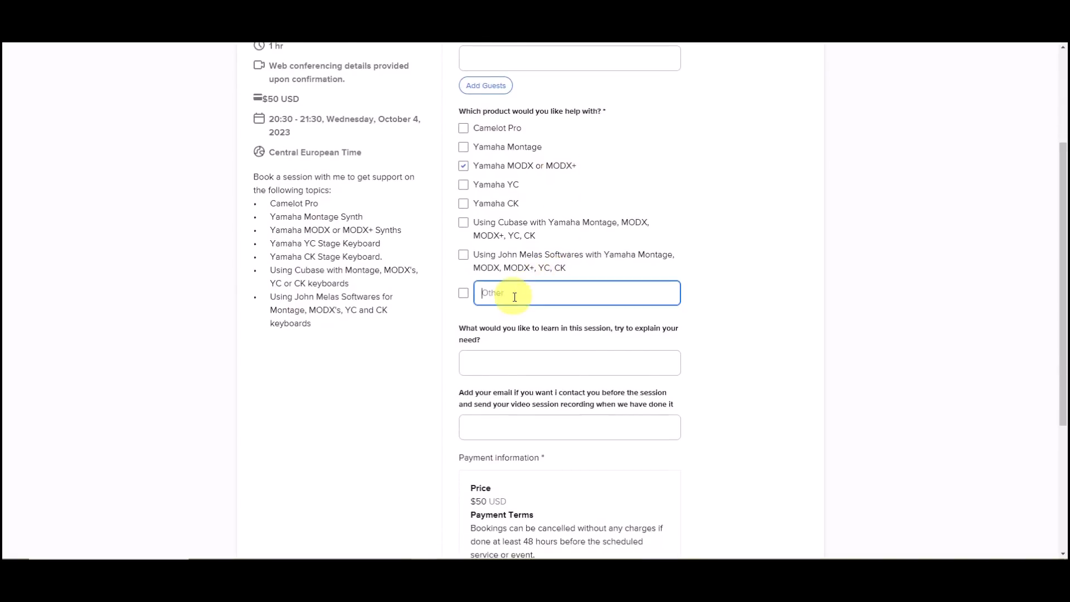
{"action": "left_click", "coordinate": [485, 359]}
{"action": "scroll", "coordinate": [528, 322], "scroll_direction": "down", "scroll_amount": 1}
{"action": "scroll", "coordinate": [528, 322], "scroll_direction": "down", "scroll_amount": 4}
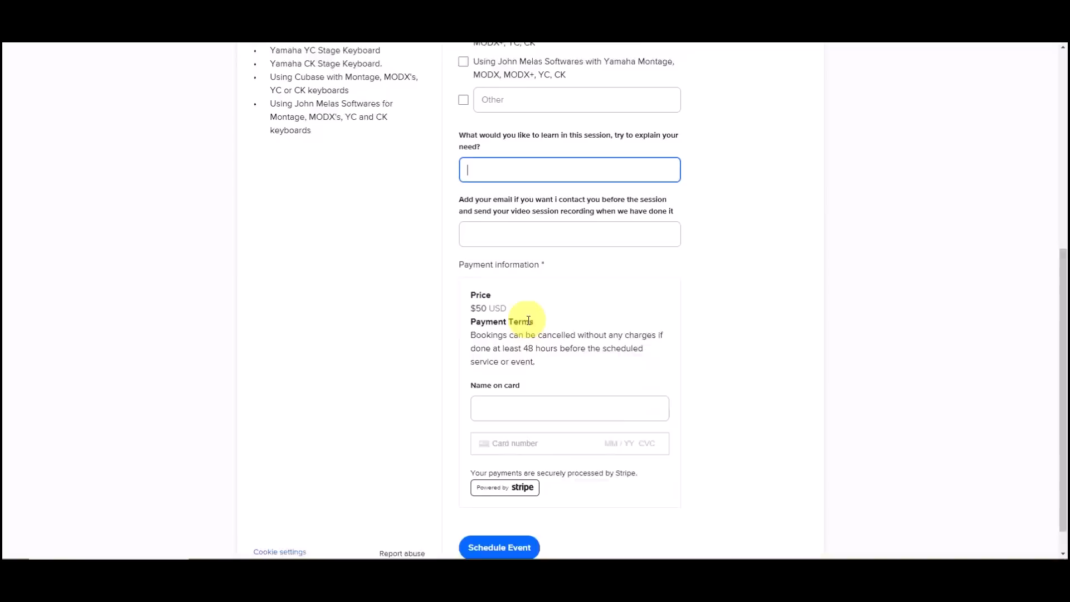